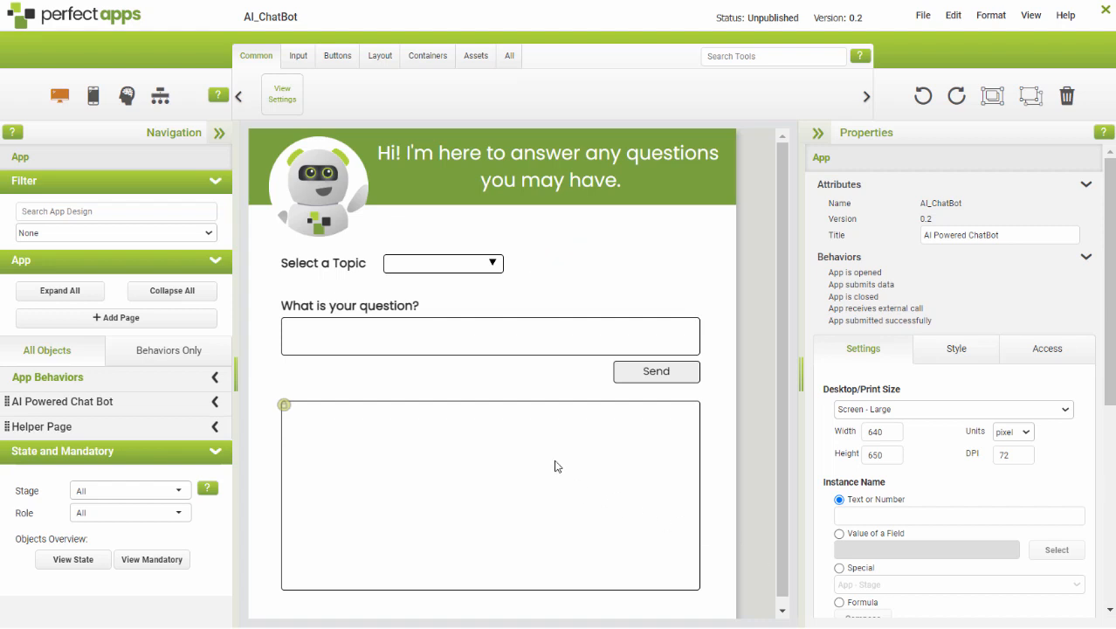
Examine the Topic drop-down's settings and the message tables on the Helper Page.
click(448, 263)
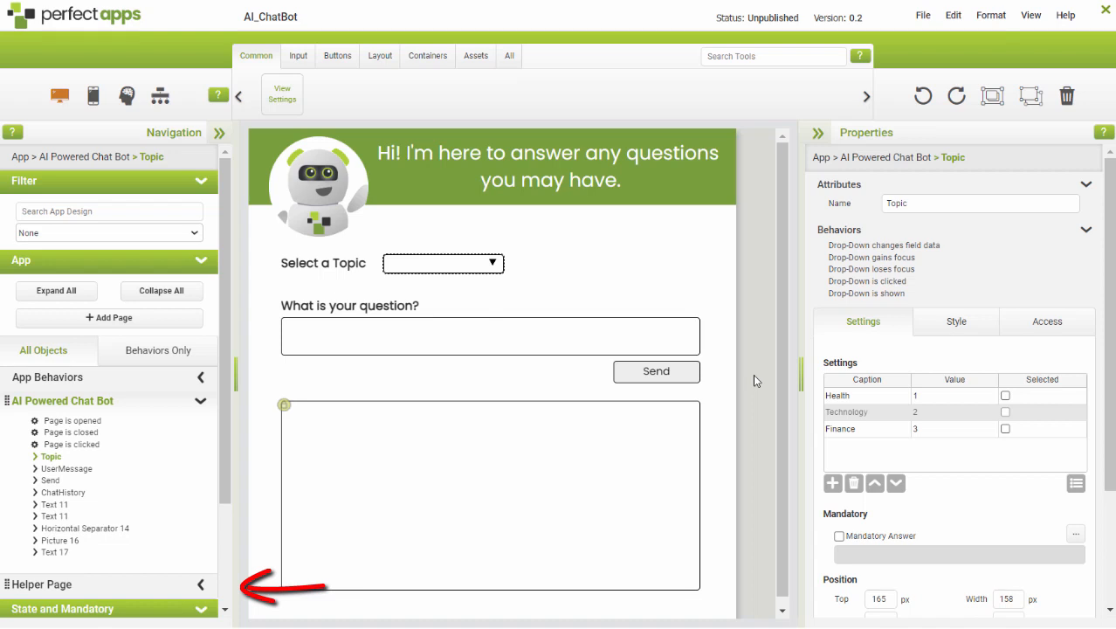
click(49, 585)
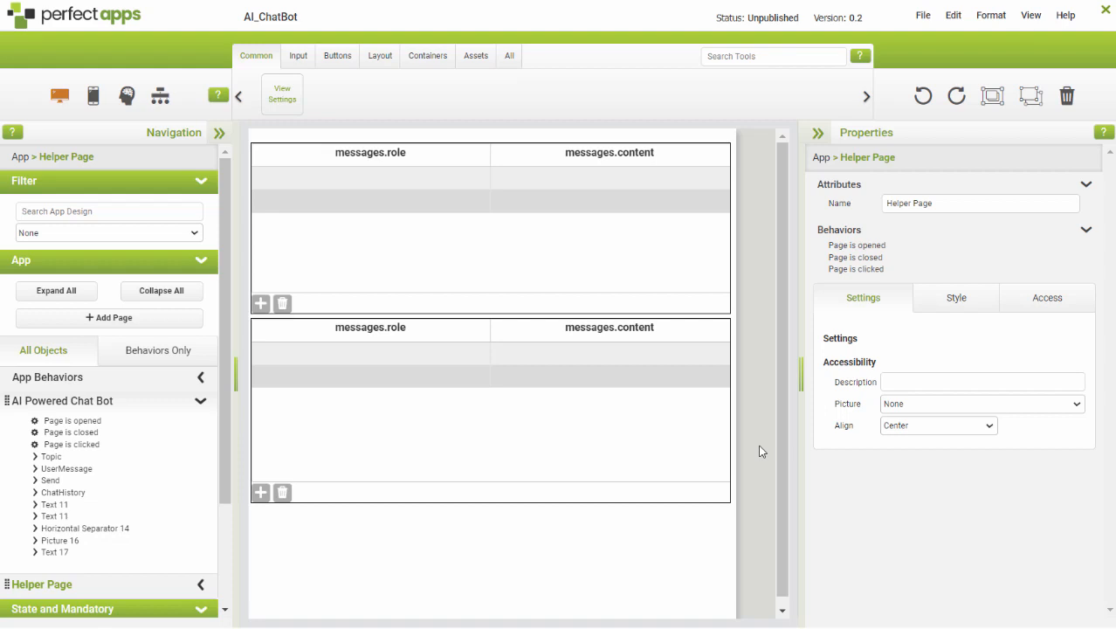
Return to the AI Powered Chat Bot page and open the Send button's "Button is pressed" behavior.
click(43, 403)
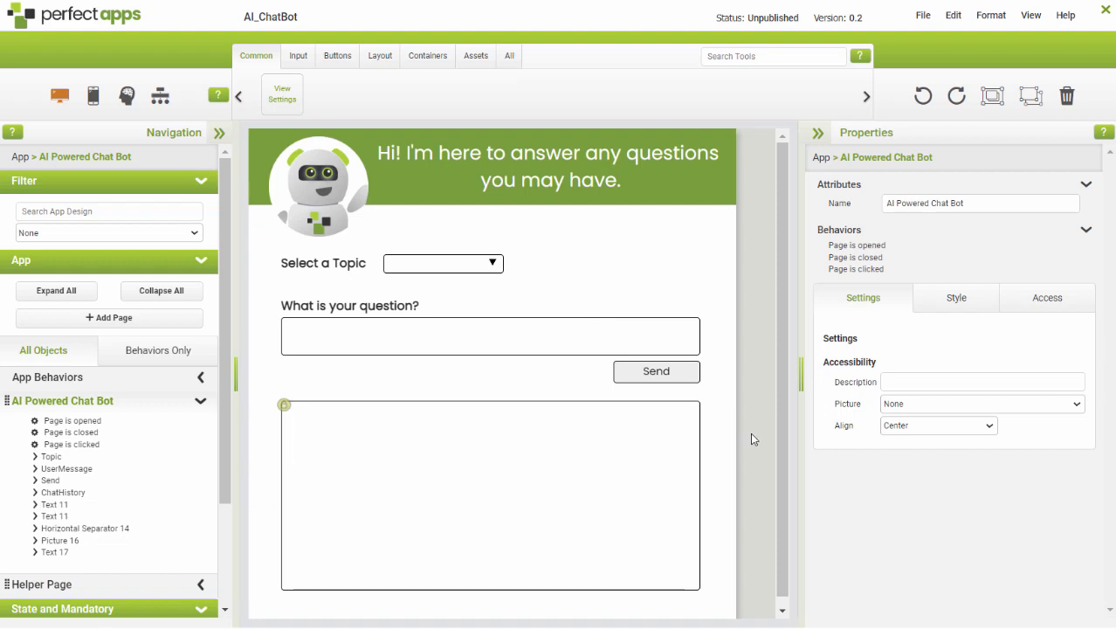
click(654, 377)
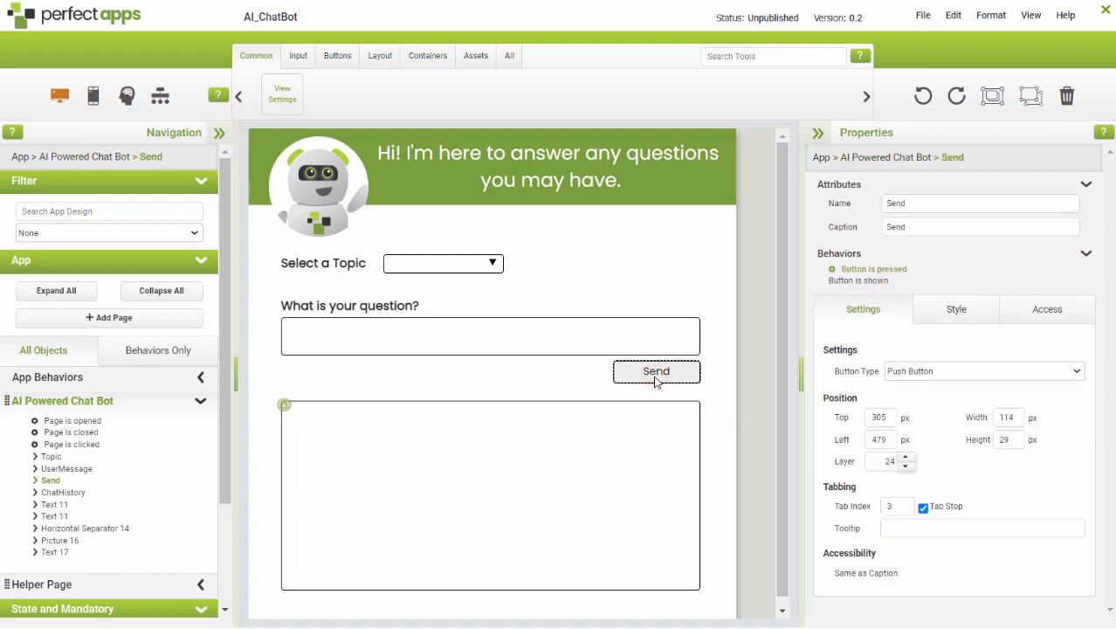
click(848, 269)
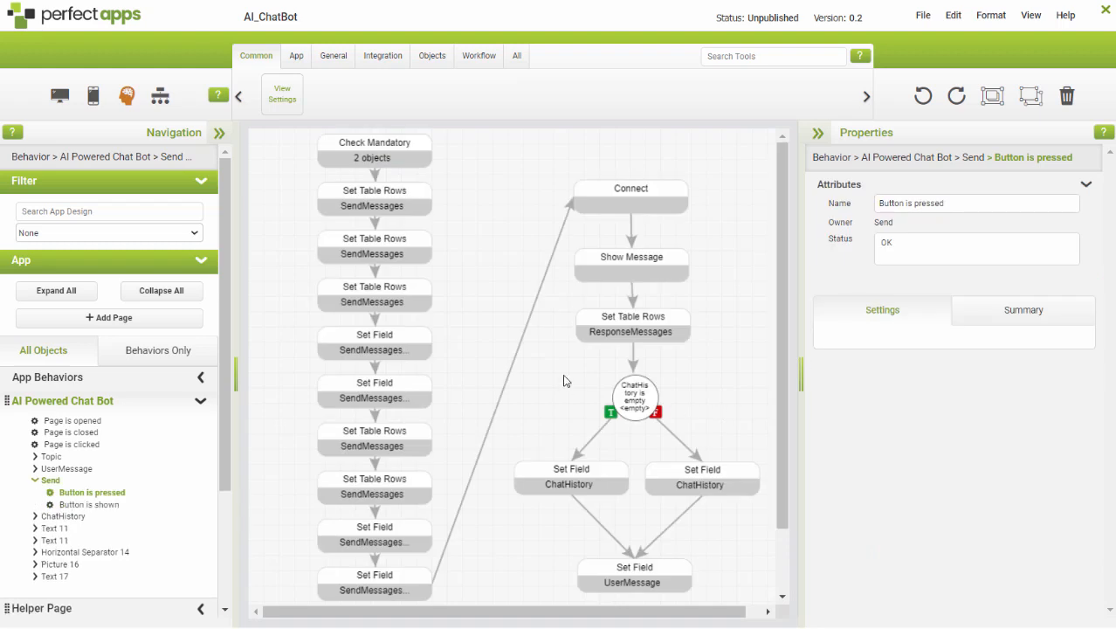
Examine the settings of the Check Mandatory command and the Set Table Rows and Set Field commands for SendMessages.
click(385, 156)
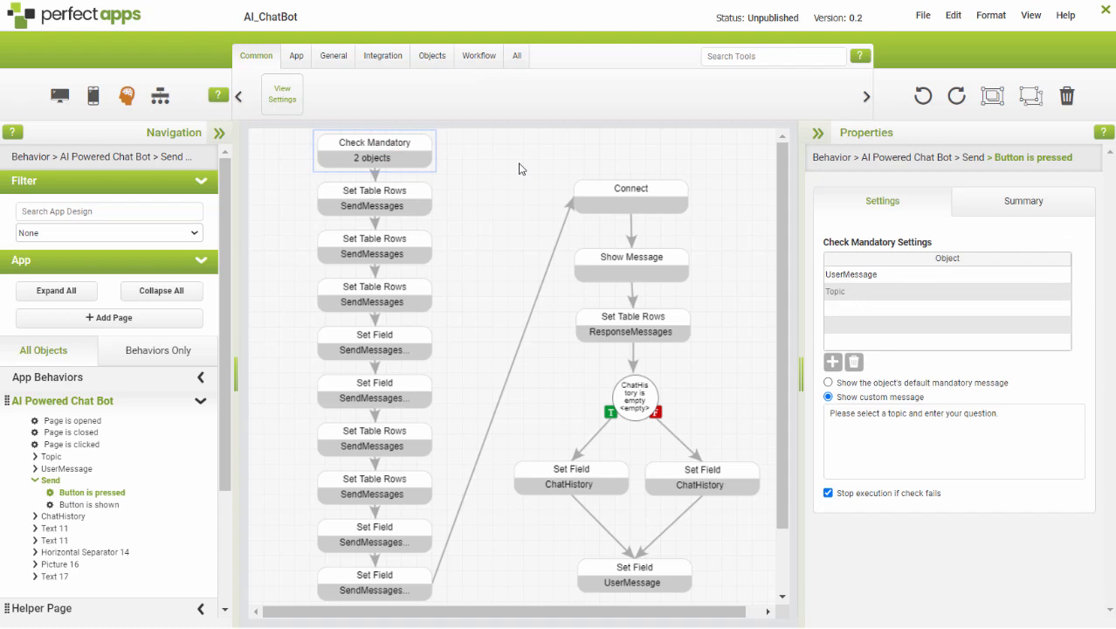
click(395, 210)
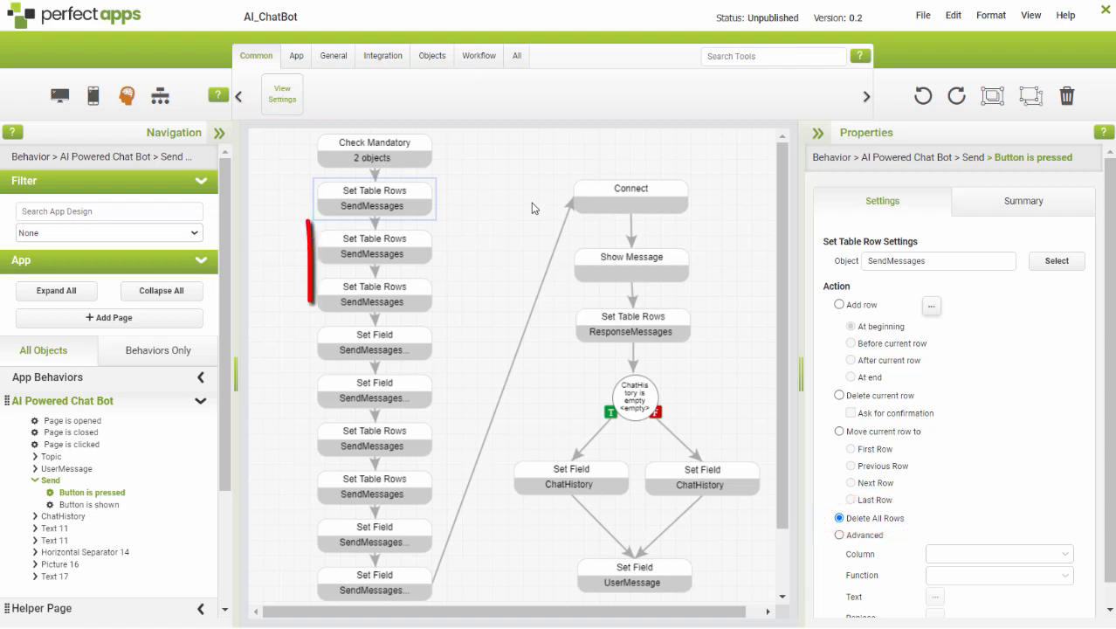
click(411, 248)
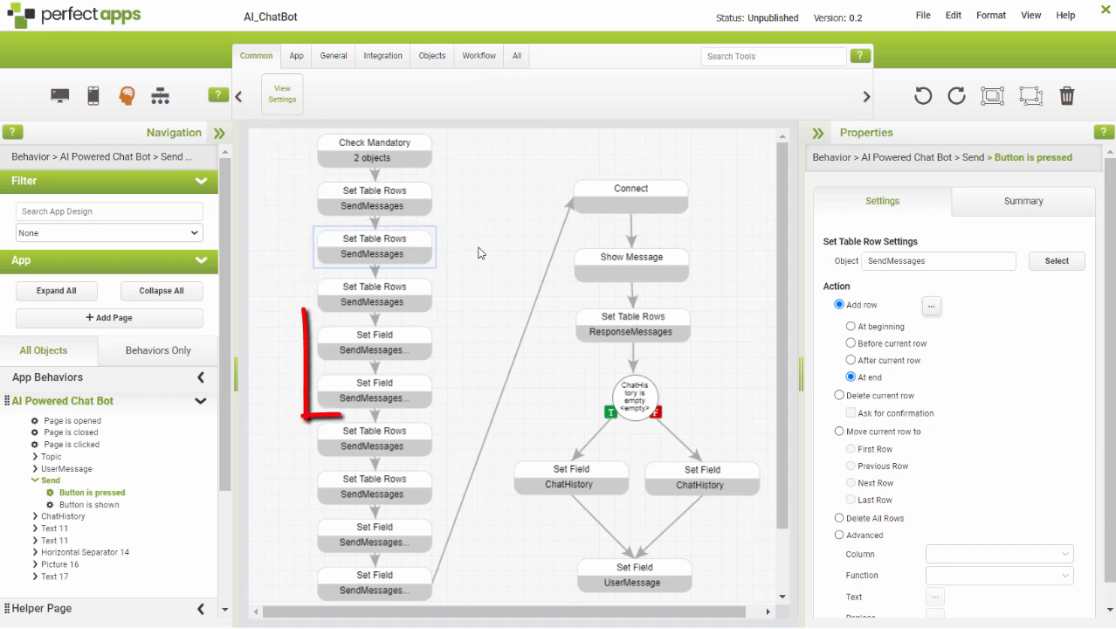
click(400, 336)
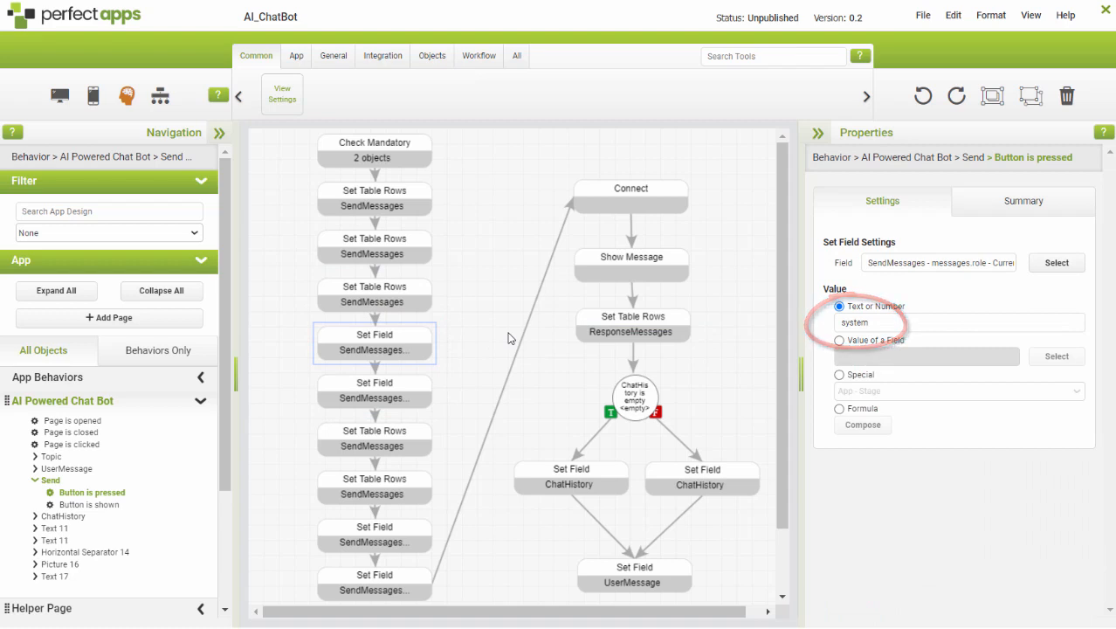
click(403, 394)
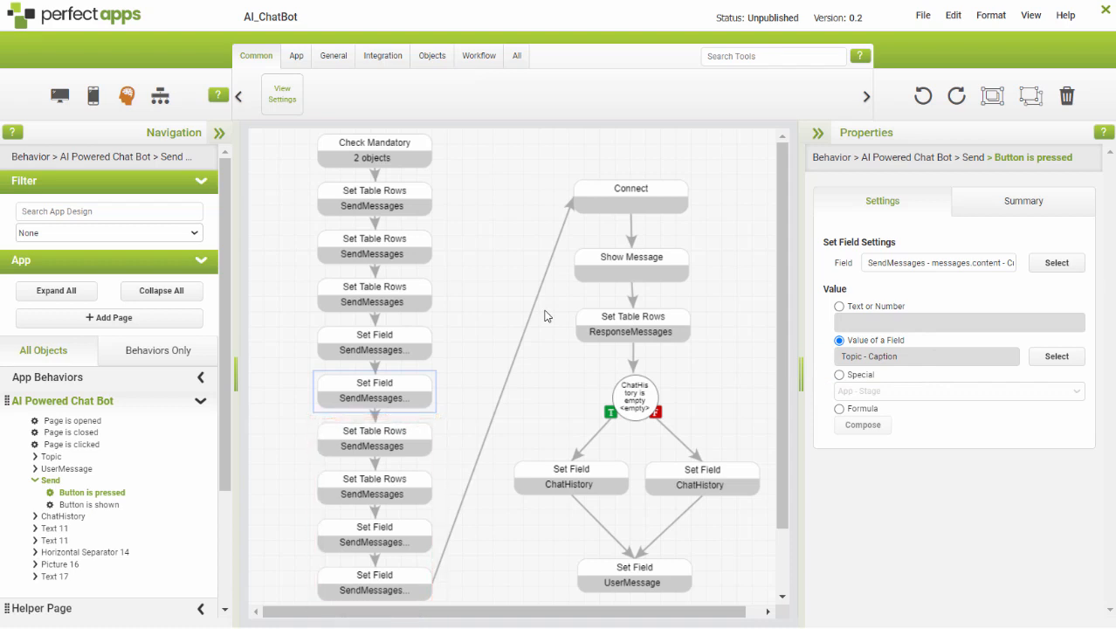
click(398, 538)
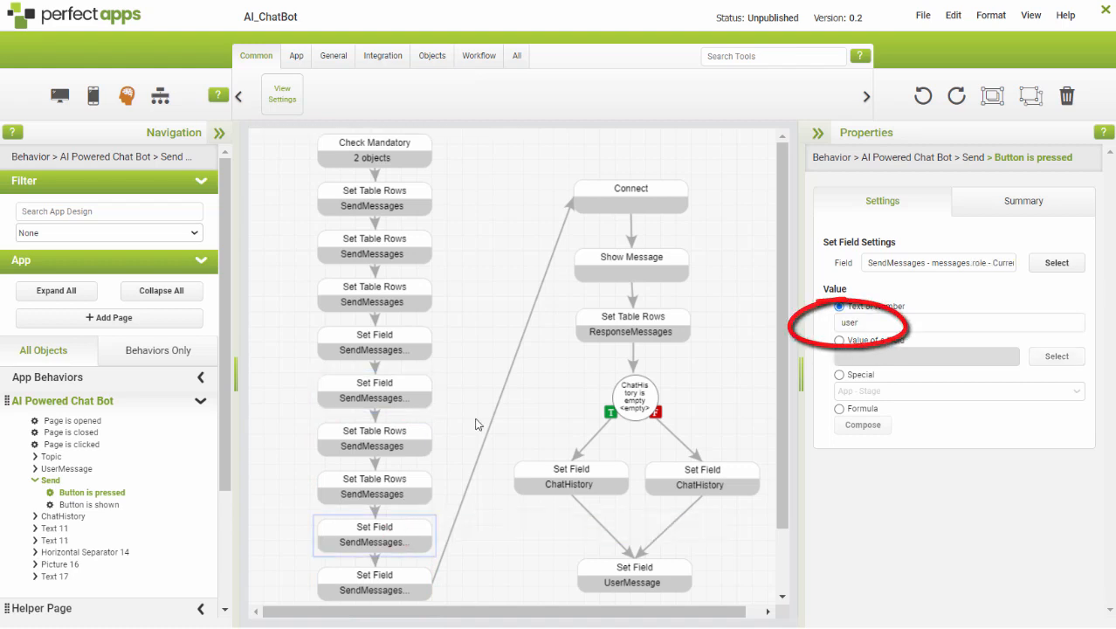
click(348, 593)
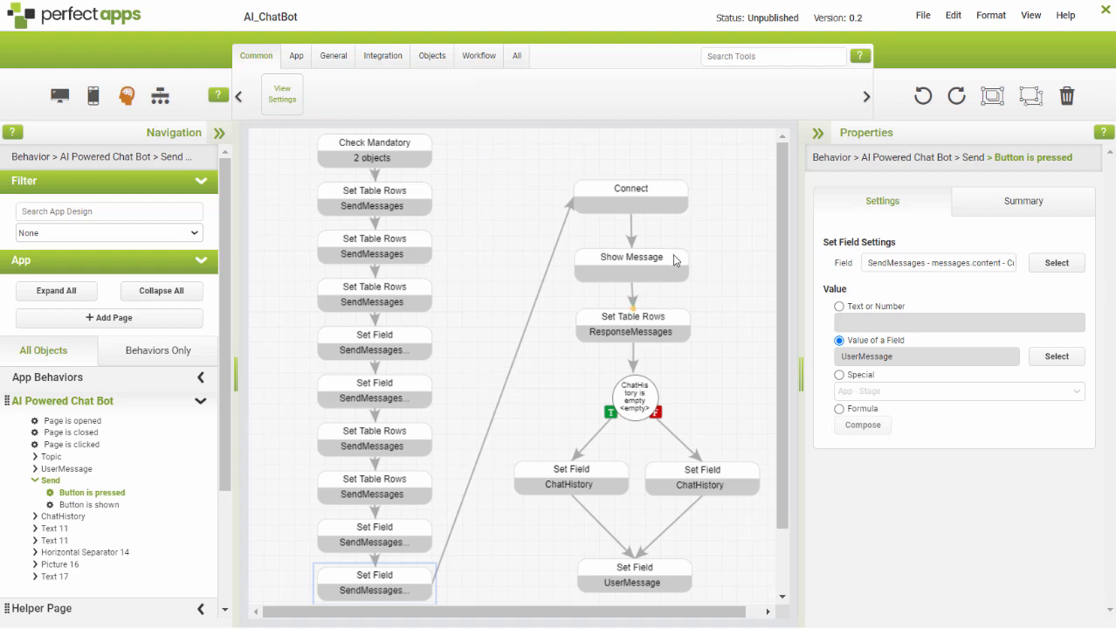
Configure the Connect command to use the OpenAI API Connection with the Chat Completions action.
click(654, 200)
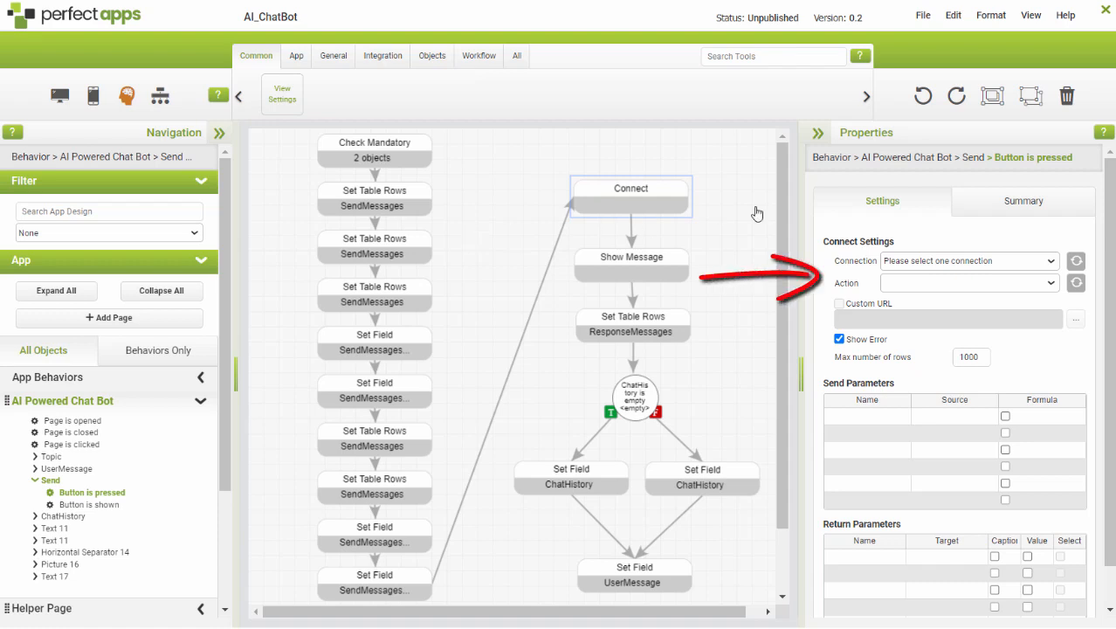
click(1048, 260)
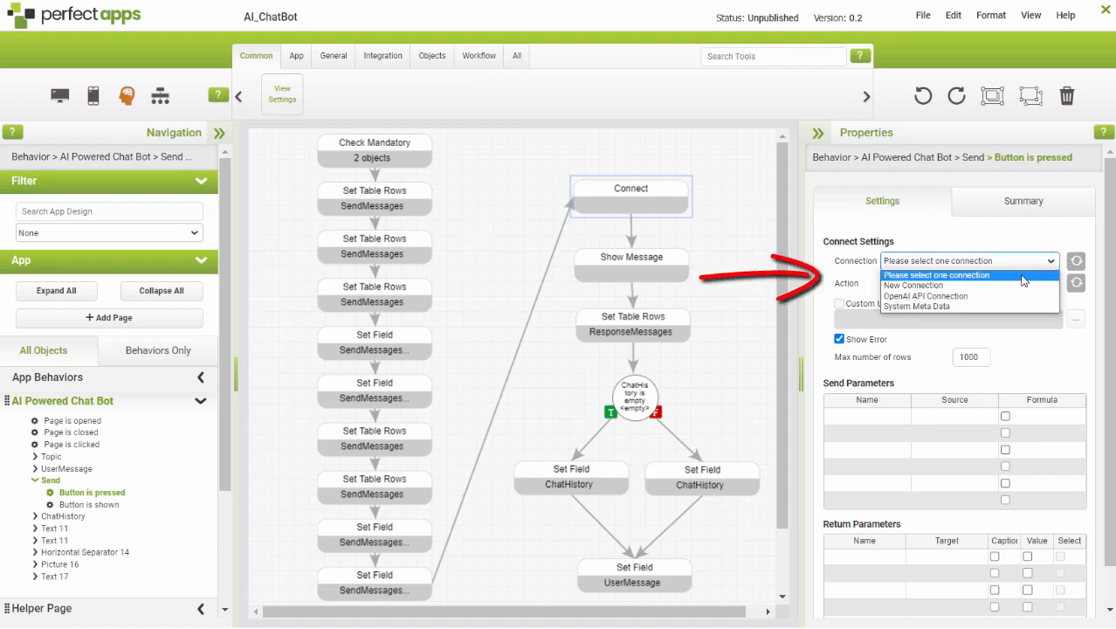
click(996, 296)
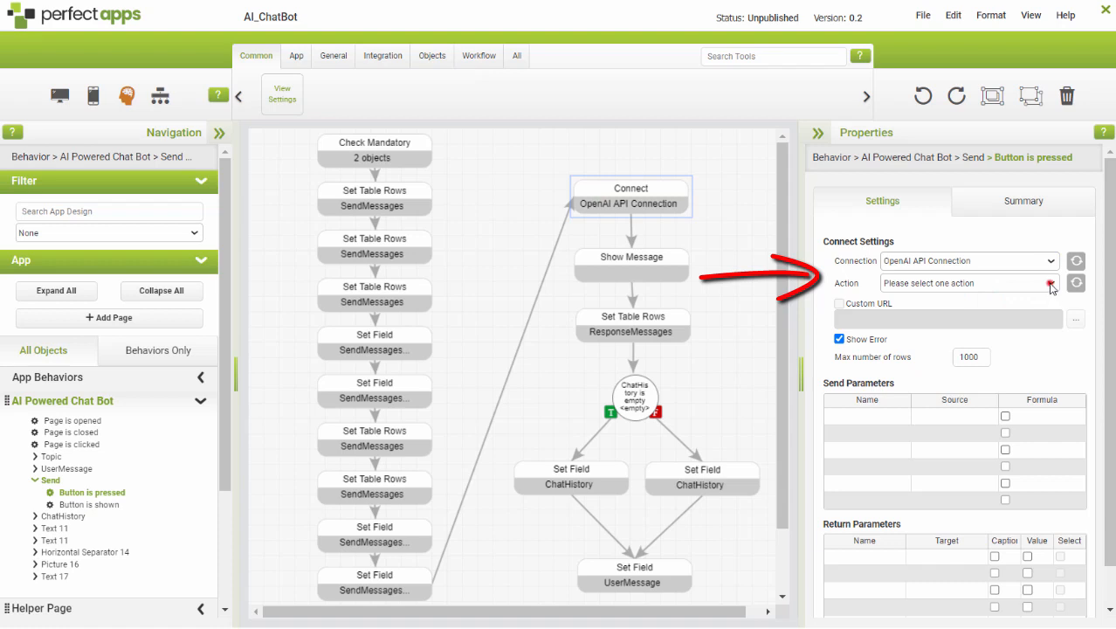
click(1052, 285)
click(960, 307)
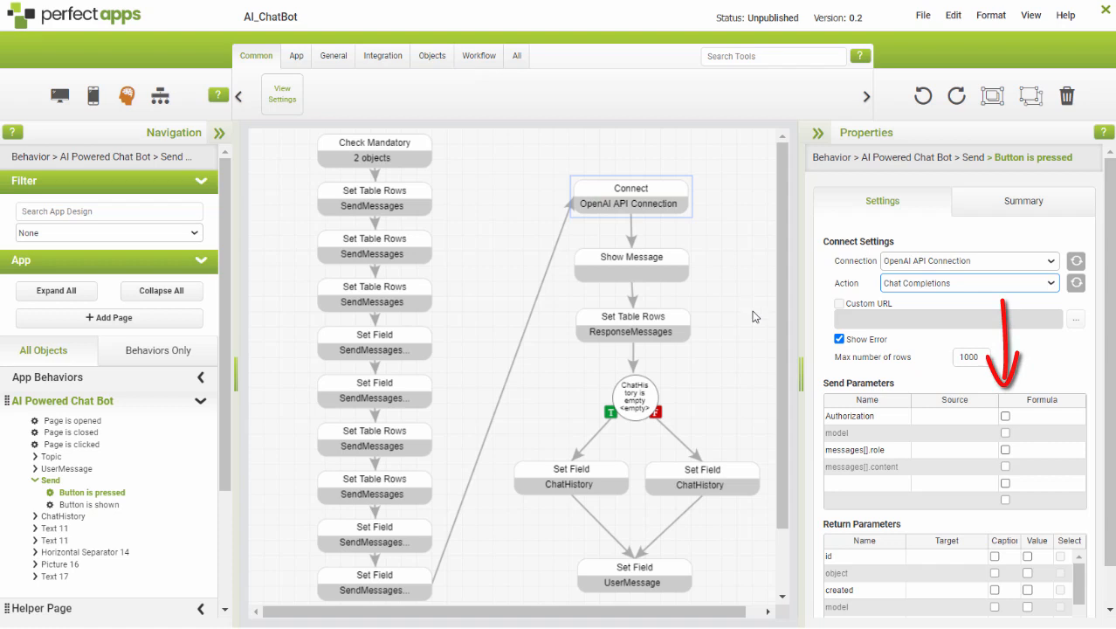
Set the Authorization send parameter to a formula joining "Bearer " with the placeholder text "Add your API key here".
click(1005, 417)
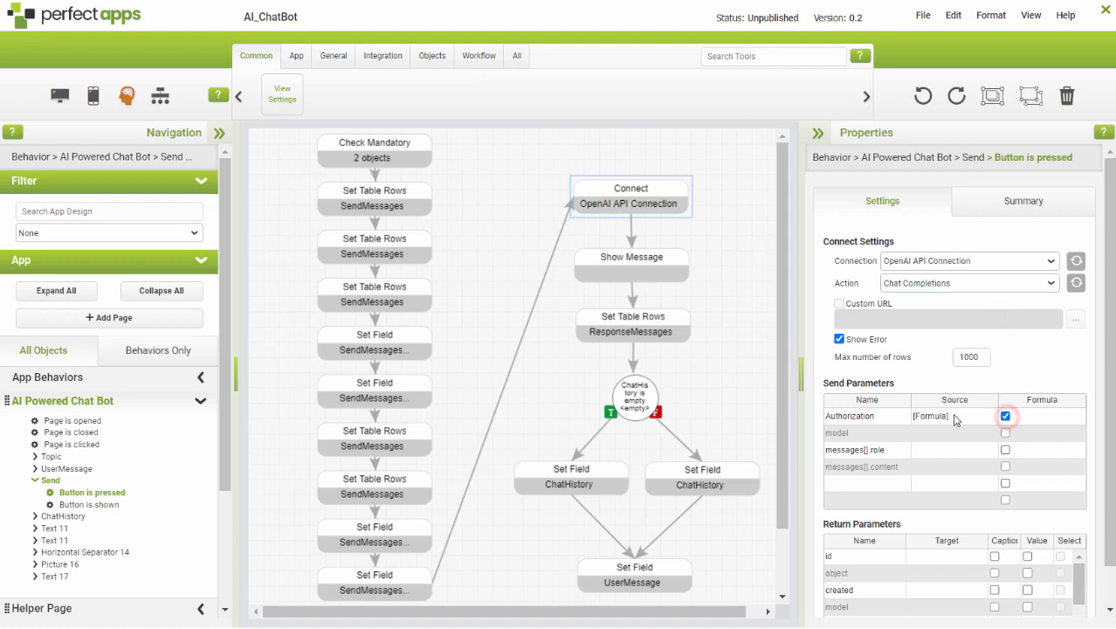
click(930, 417)
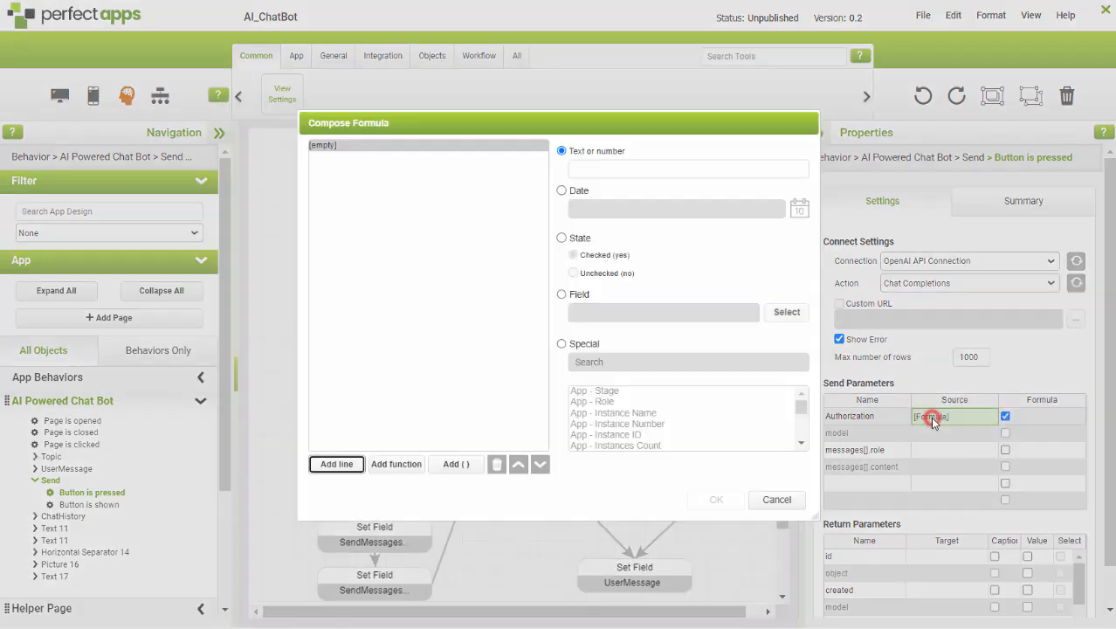
click(629, 169)
text(Bearer)
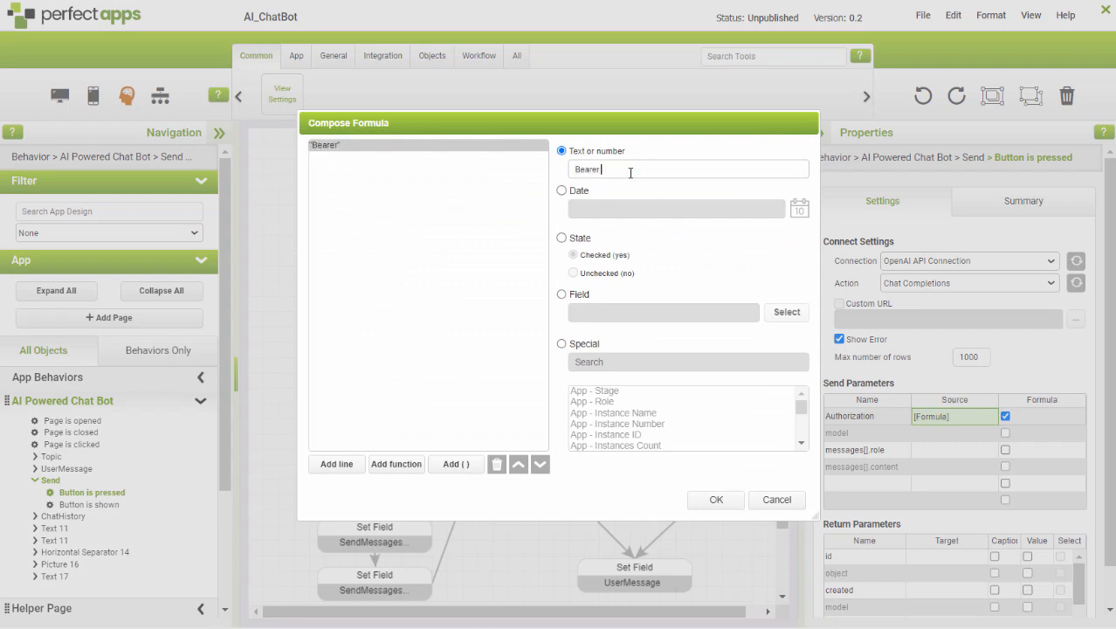
click(331, 467)
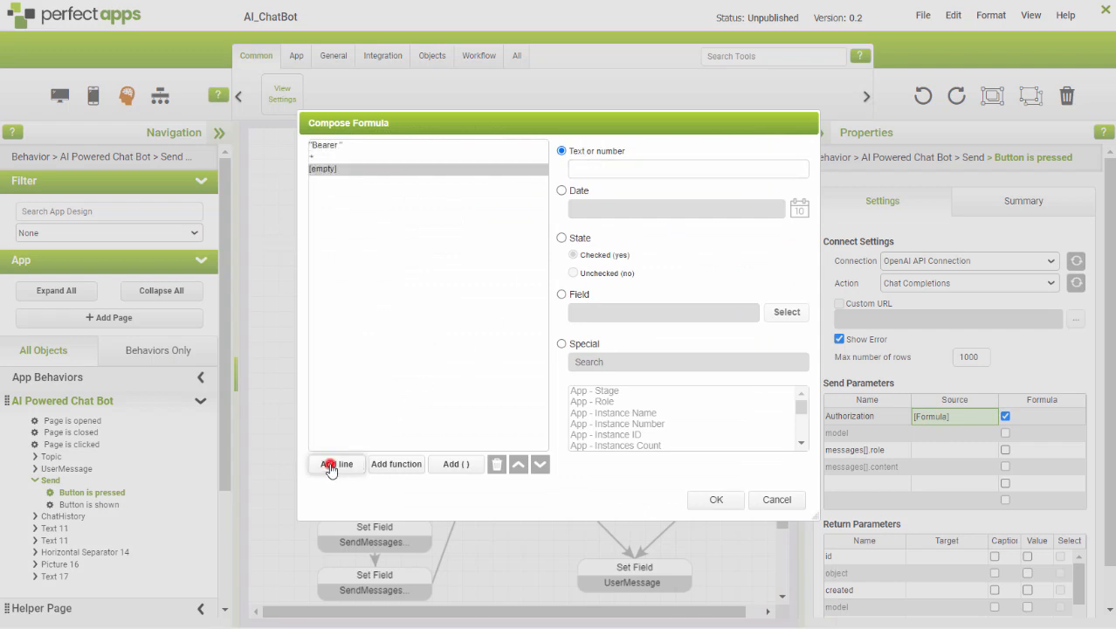
click(594, 171)
text(Add your A)
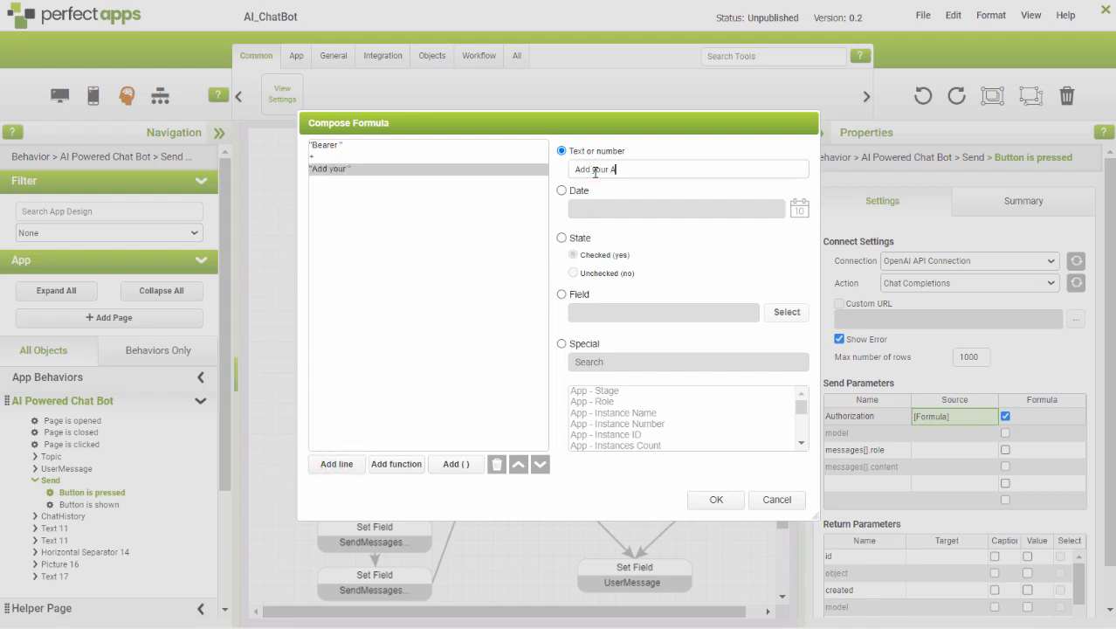
text(PI key here)
click(631, 263)
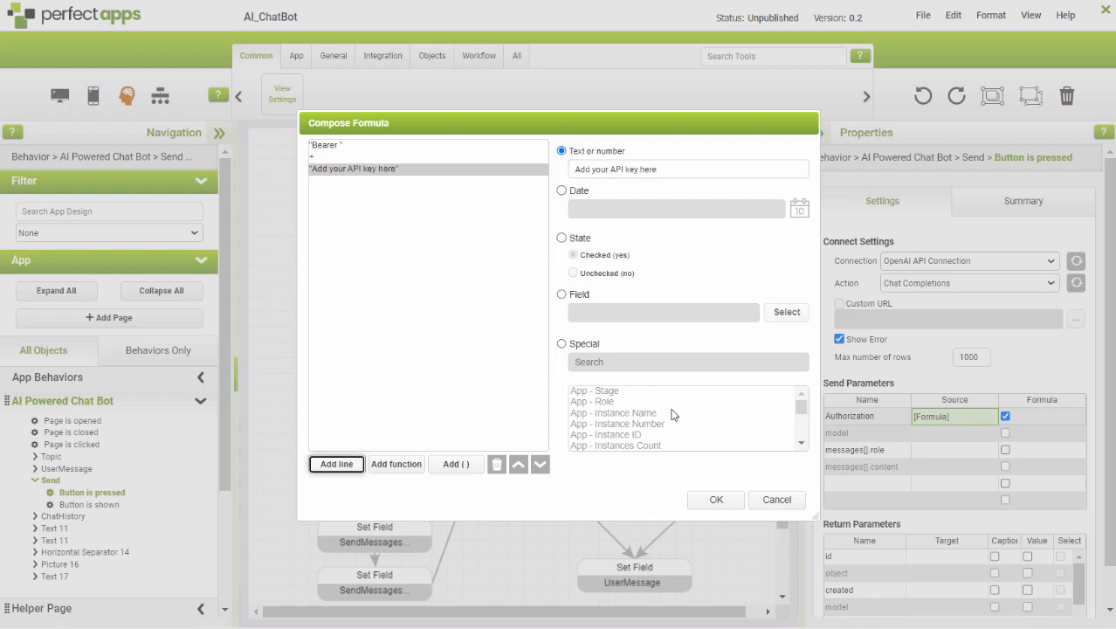
click(714, 500)
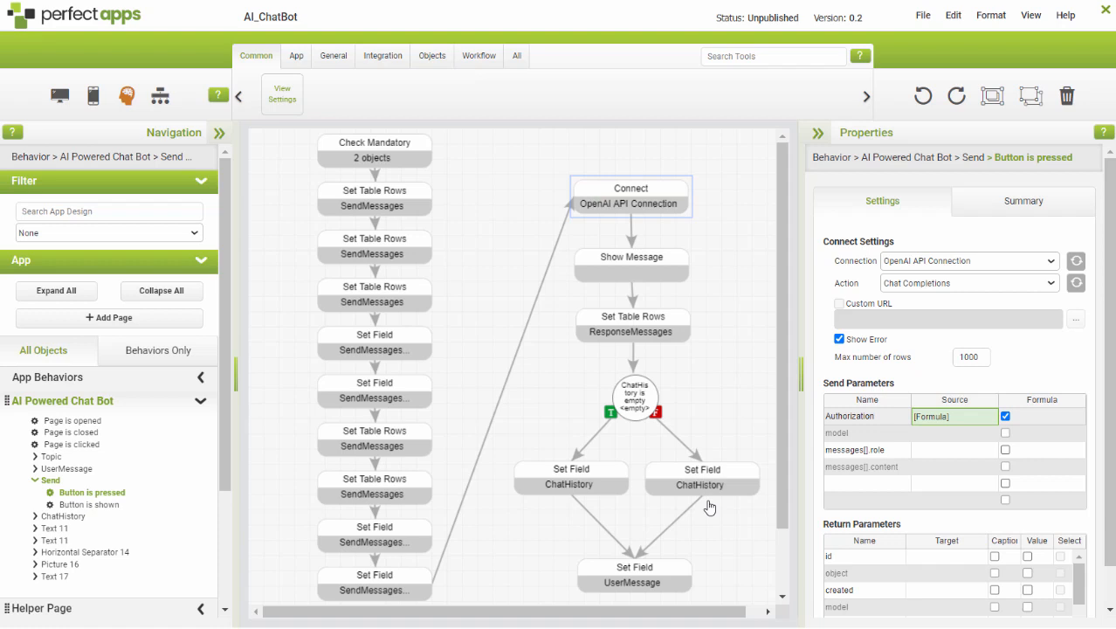
Set the model send parameter to a formula containing the text "gpt-3.5-turbo".
click(1006, 433)
click(931, 432)
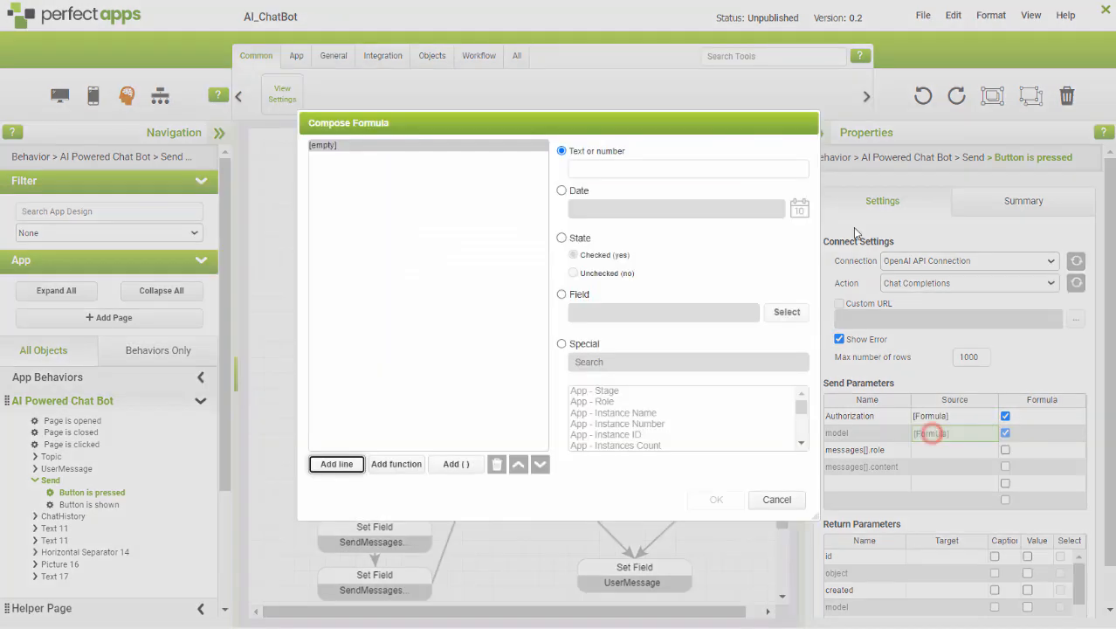
click(653, 169)
text(g)
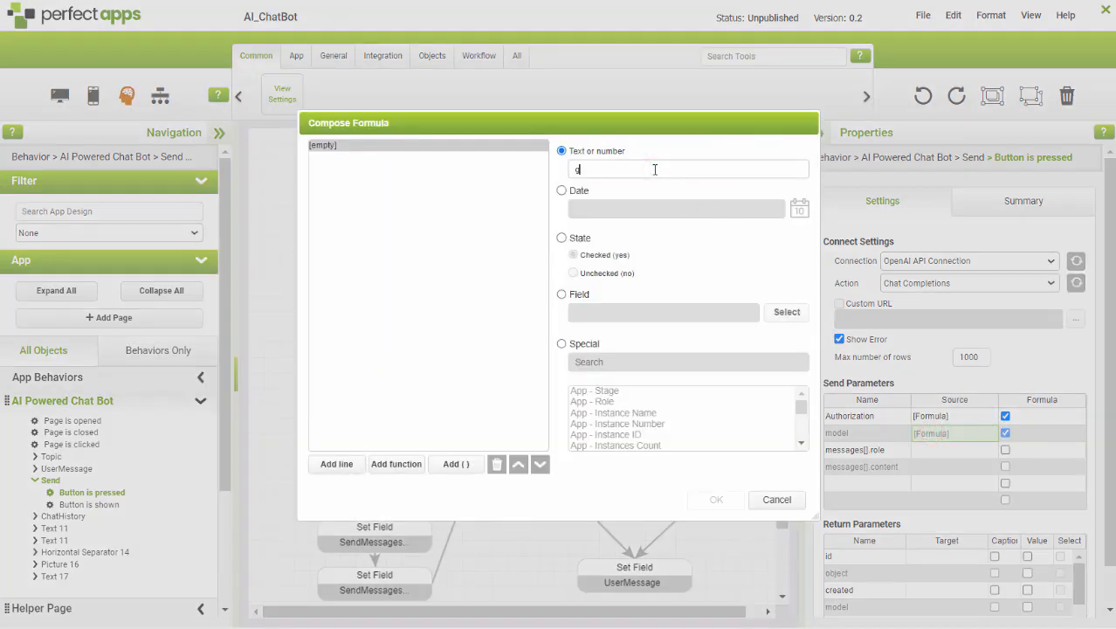
text(pt-)
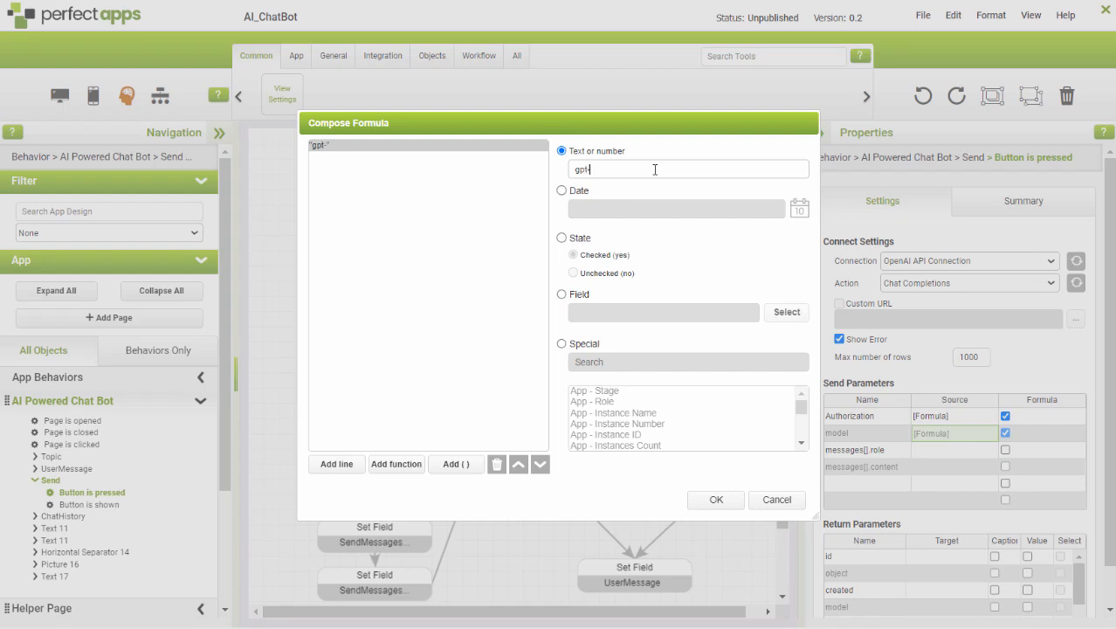
text(3.5-turbo)
click(720, 505)
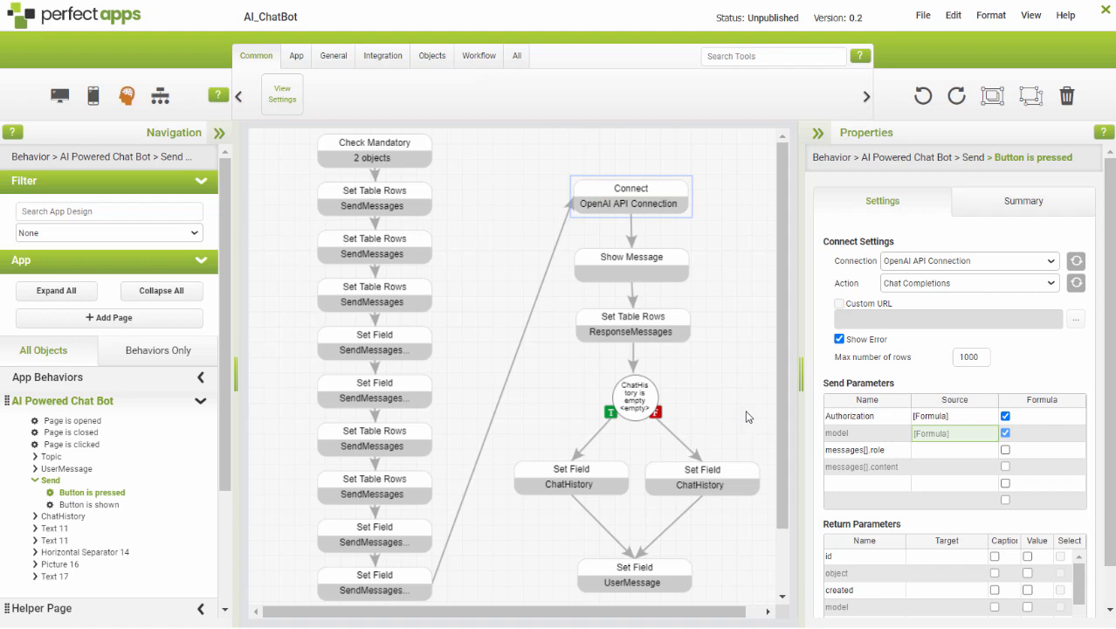
Map the messages[].role send parameter to "messages.role - All Rows" of the Helper Page's SendMessages table.
click(936, 452)
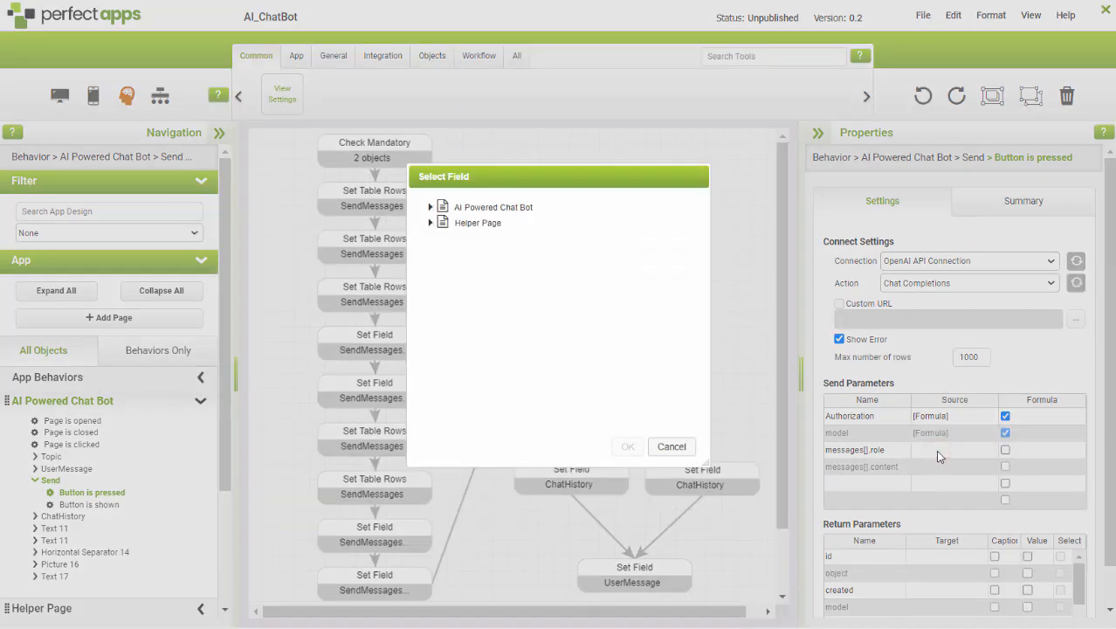
click(429, 224)
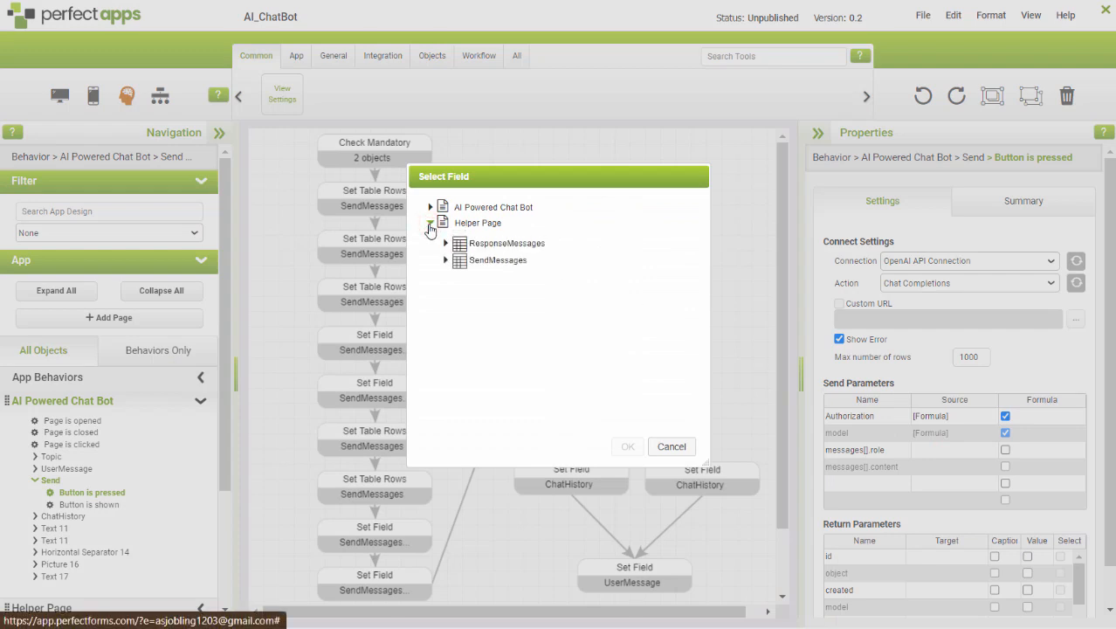
click(445, 262)
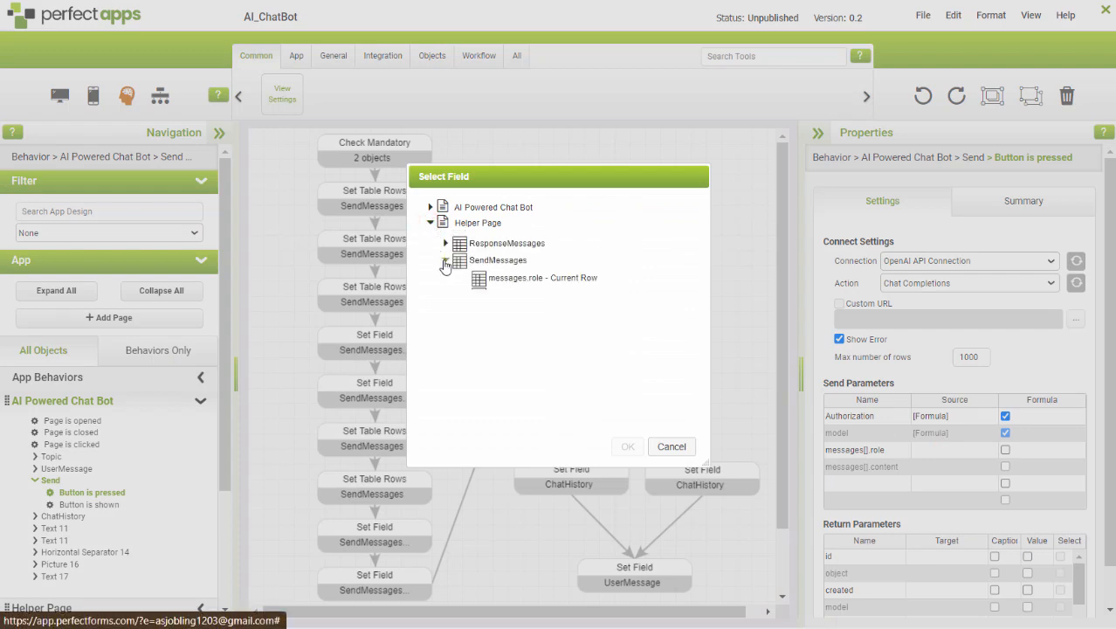
click(523, 301)
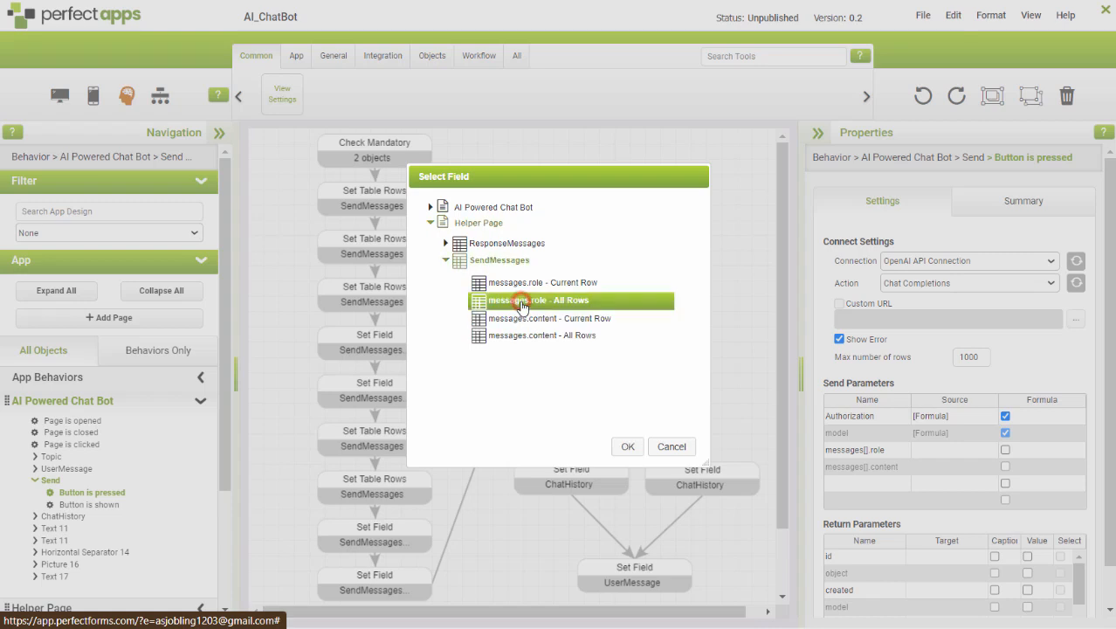
click(623, 448)
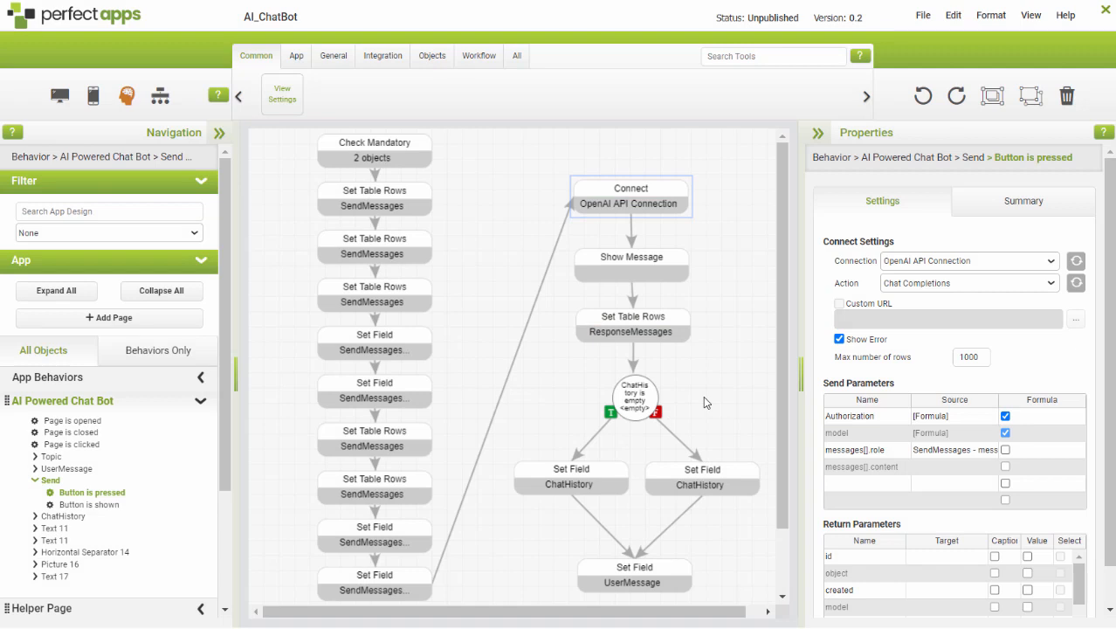
Map the messages[].content send parameter to "messages.content - All Rows" of the Helper Page's SendMessages table.
click(944, 470)
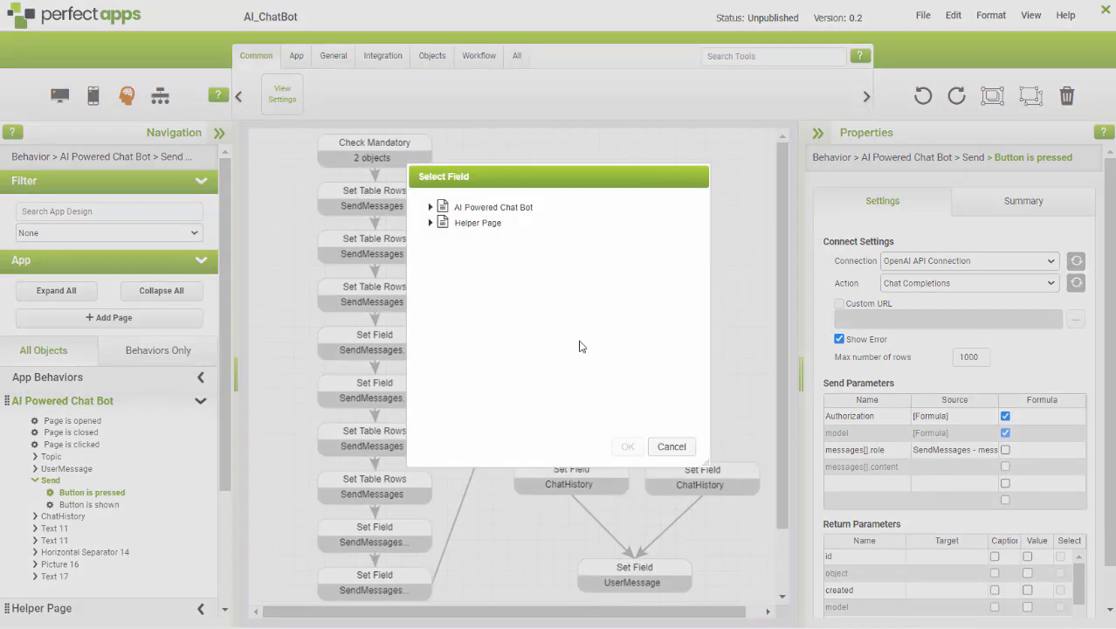
click(430, 225)
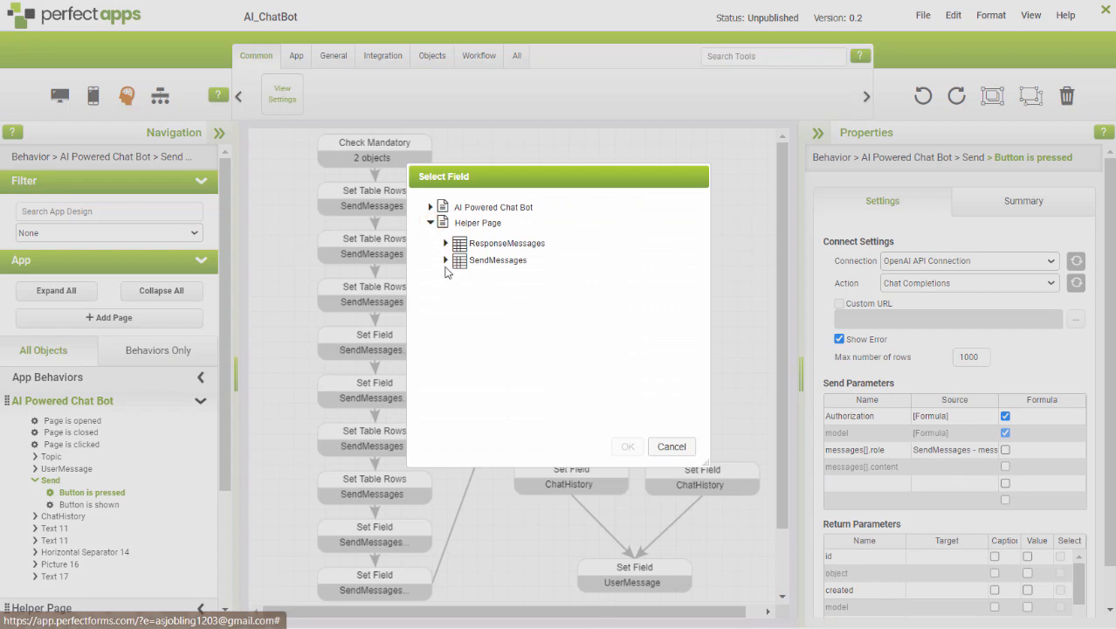
click(445, 261)
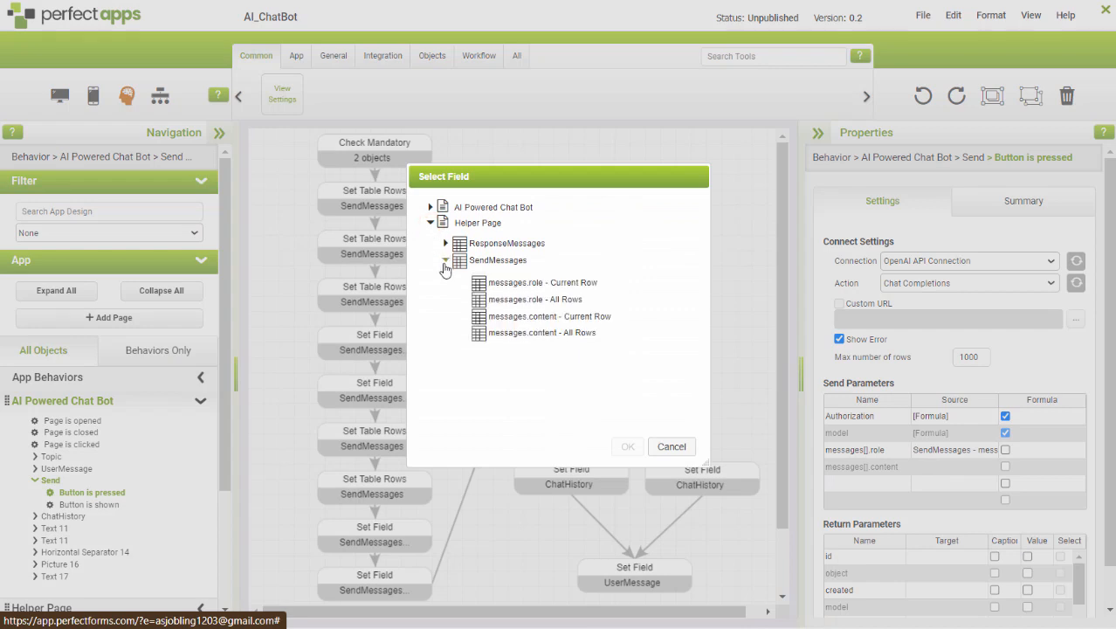
click(525, 336)
click(627, 446)
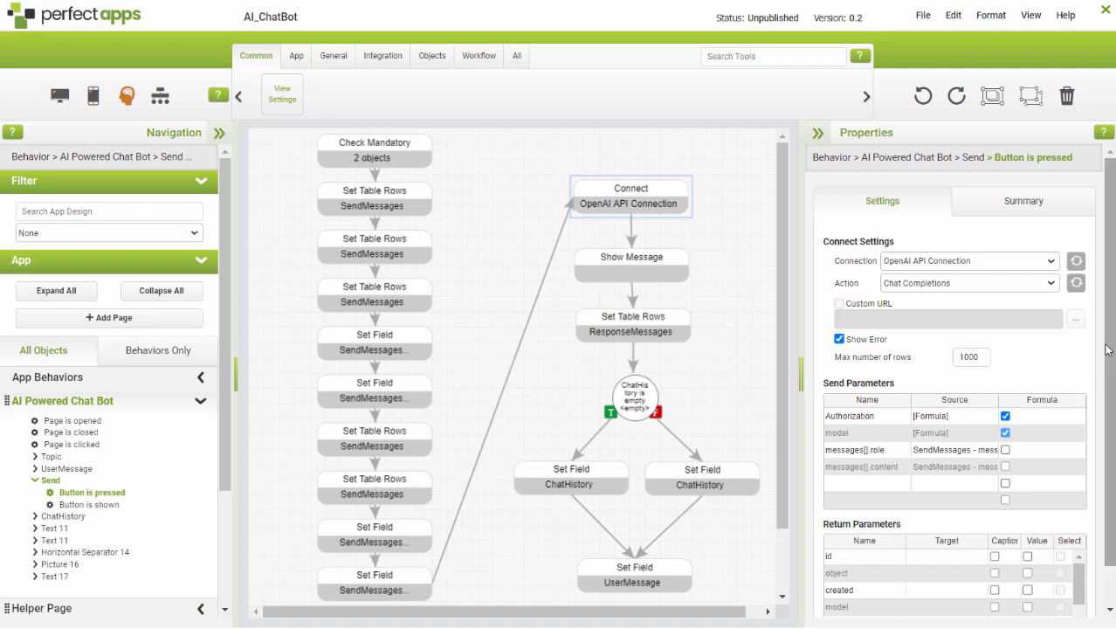
Map the choices[].message.role return parameter to "messages.role - All Rows" of the Helper Page's ResponseMessages table.
scroll(1108, 350, down, 1)
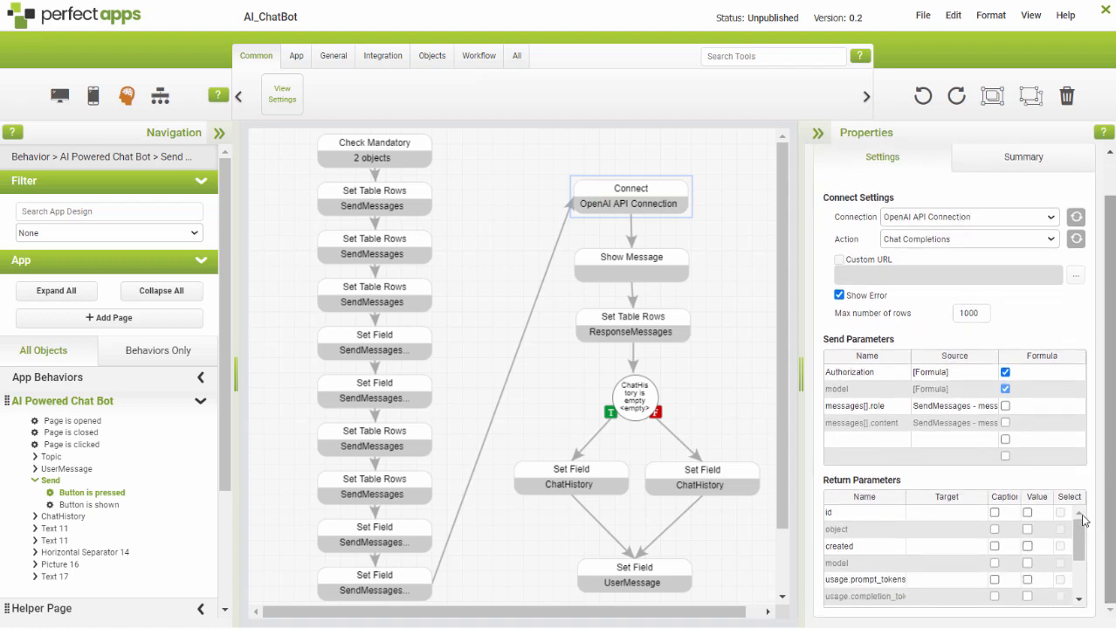
drag(1080, 525, 1081, 564)
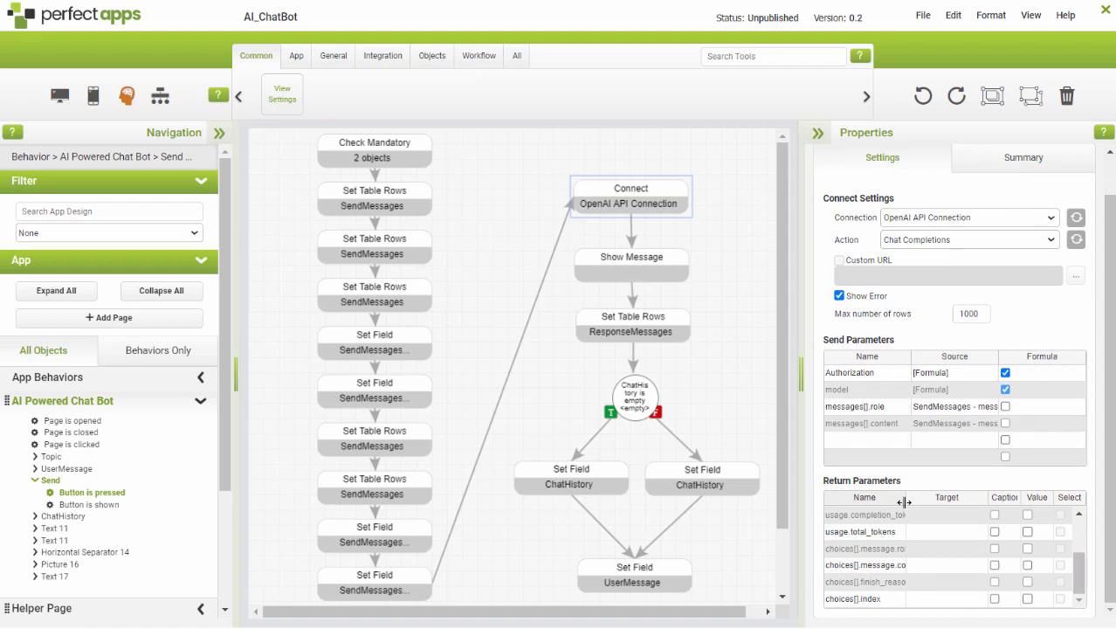
drag(906, 500, 948, 496)
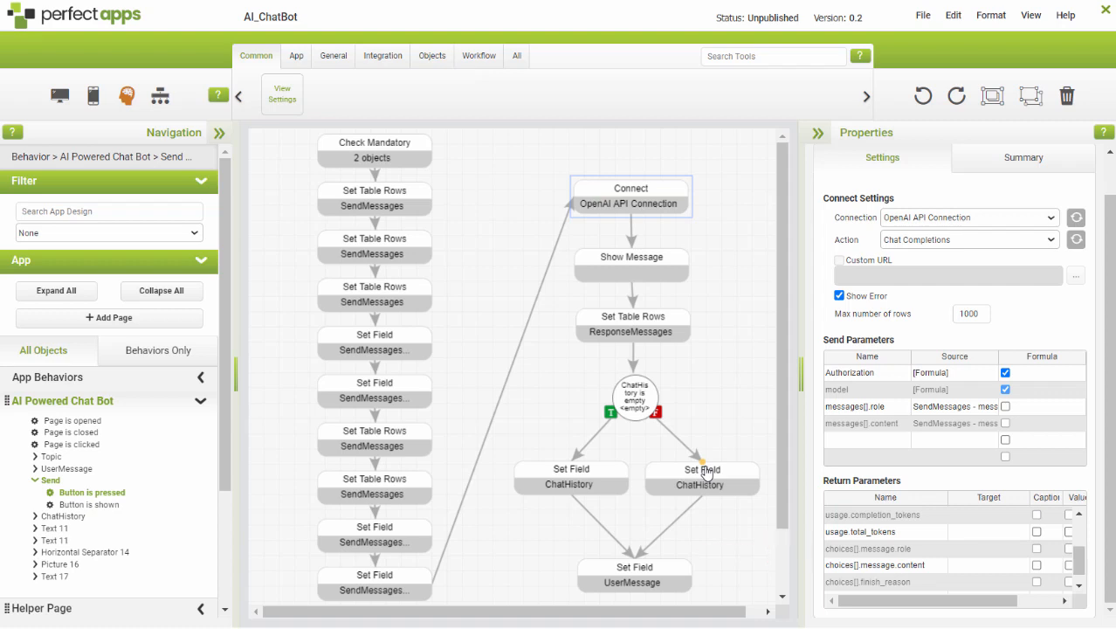
click(976, 555)
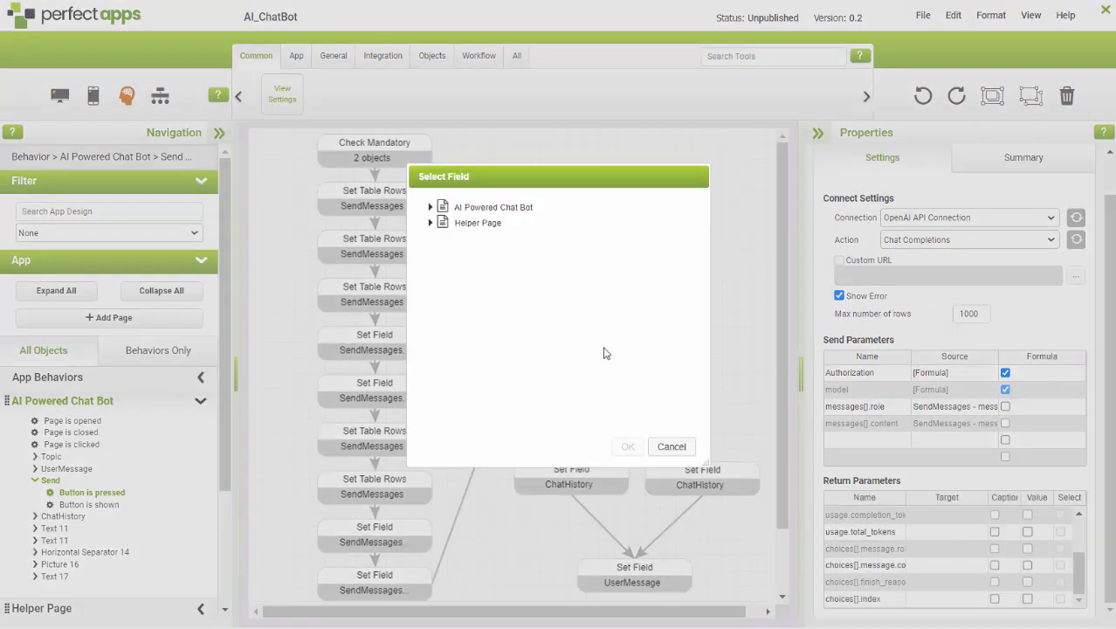
click(430, 224)
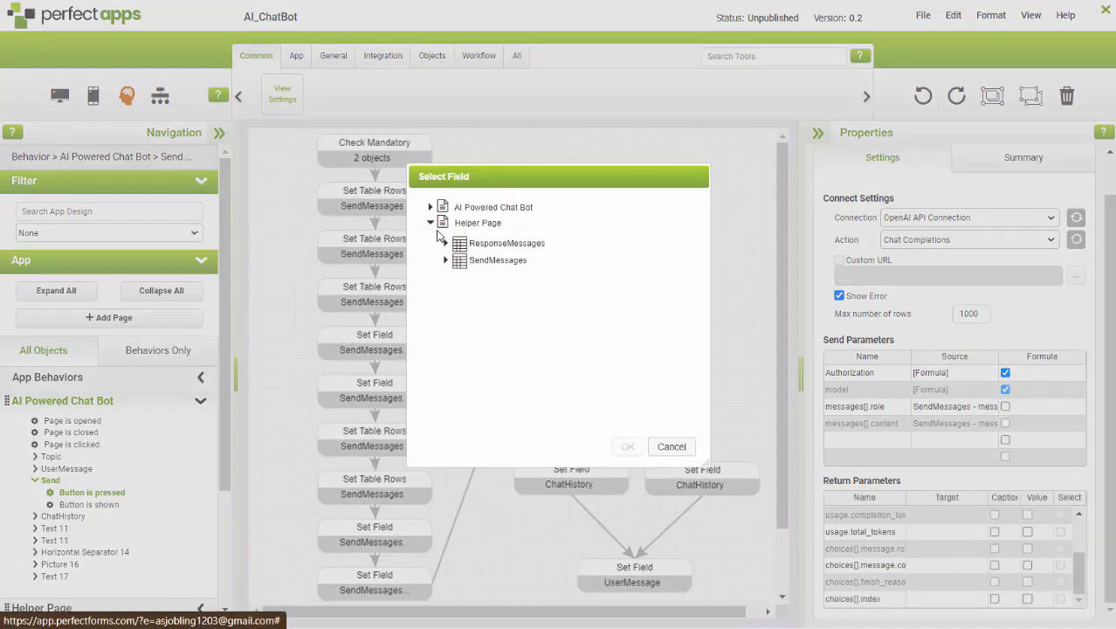
click(445, 244)
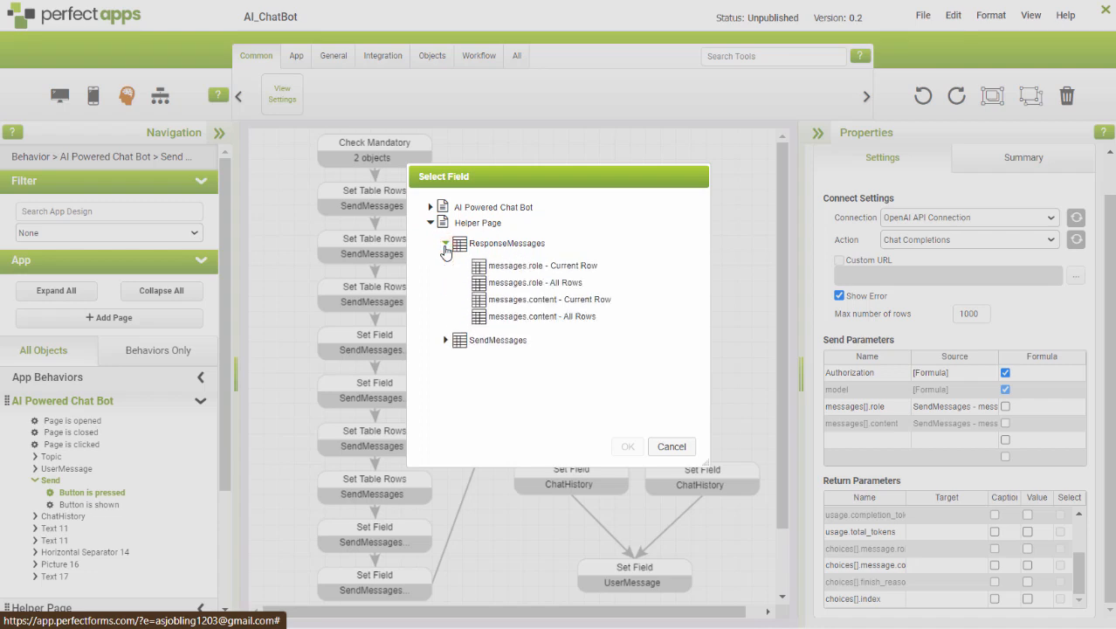
click(528, 284)
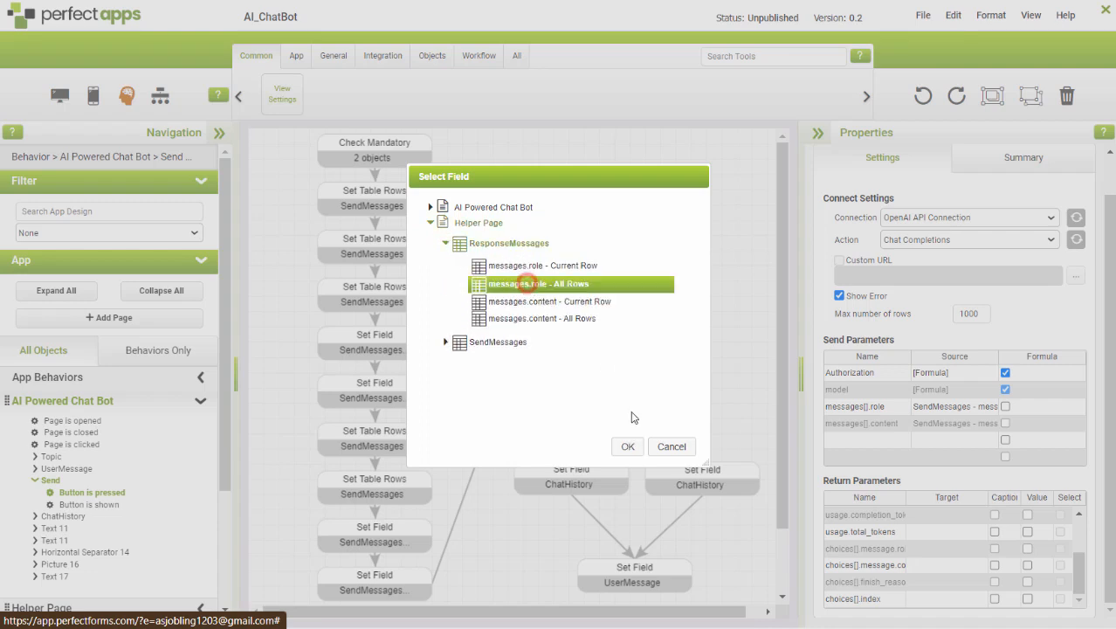
click(627, 446)
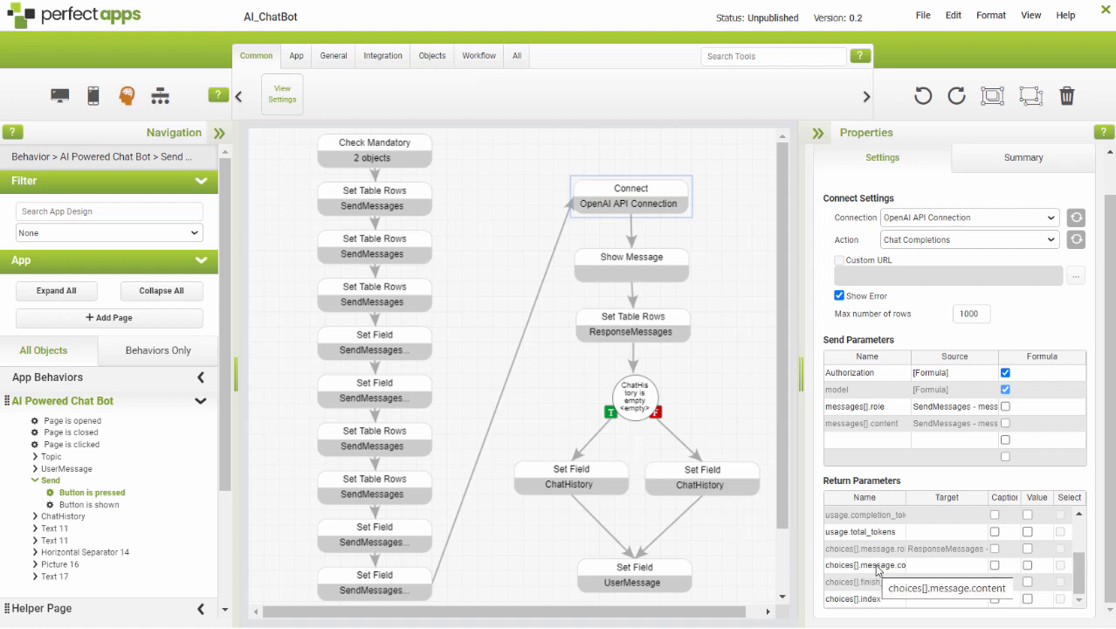
Map the choices[].message.content return parameter to "messages.content - All Rows" of the Helper Page's ResponseMessages table.
click(932, 566)
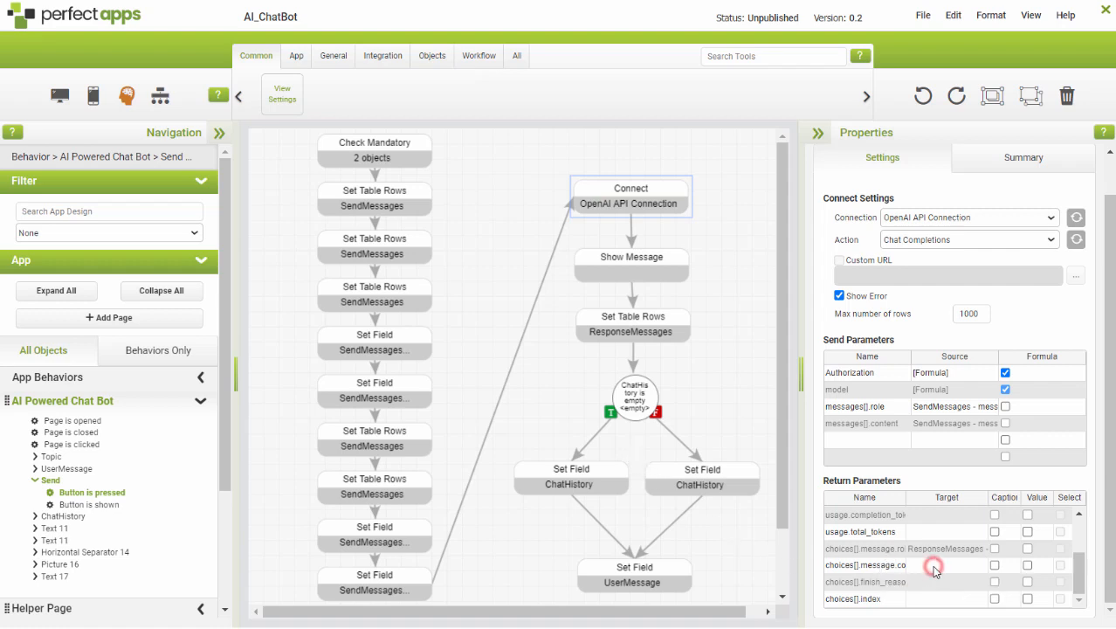
click(430, 224)
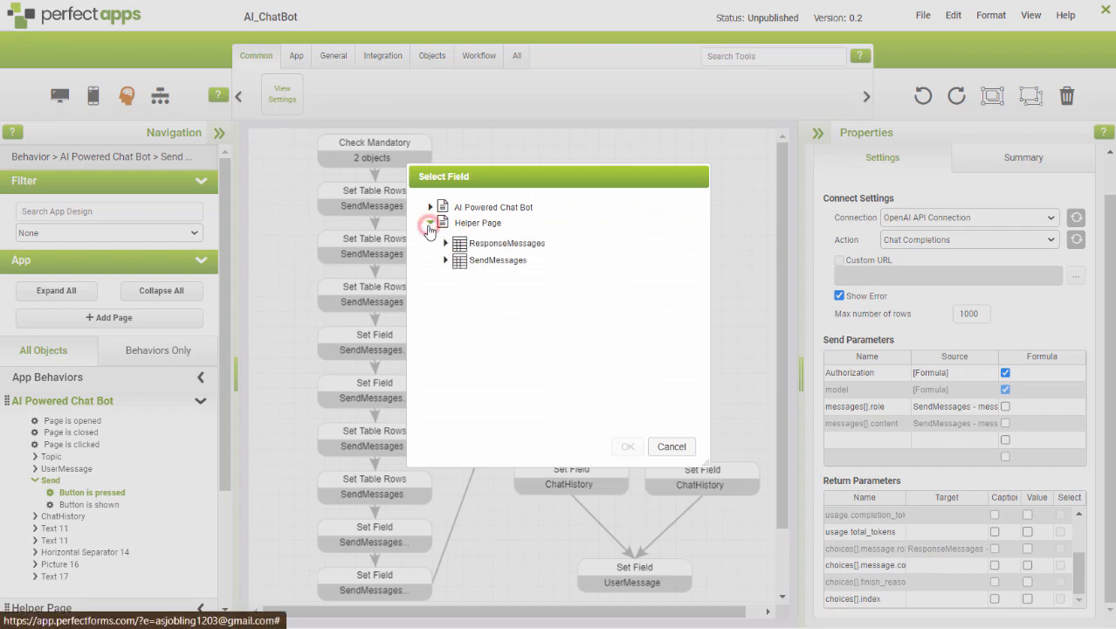
click(445, 242)
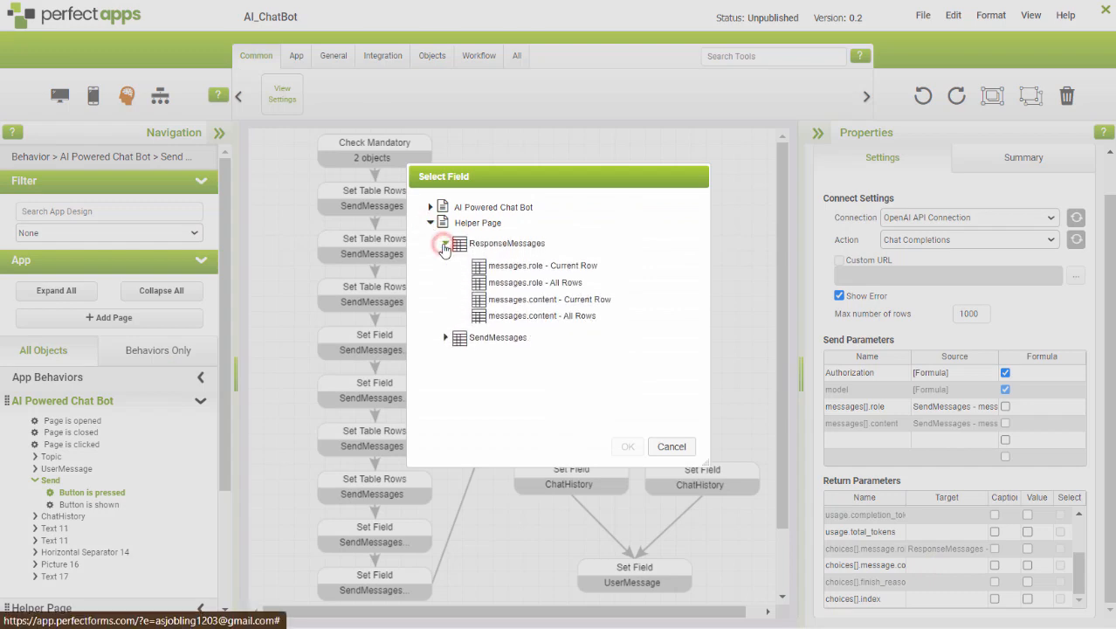
click(523, 320)
click(626, 447)
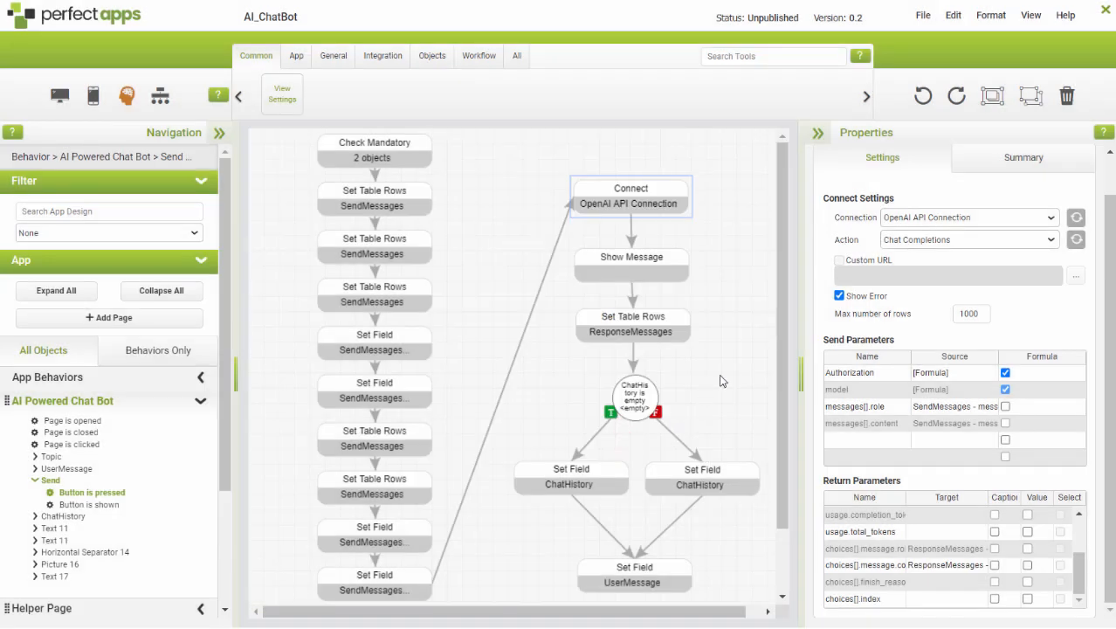
Review the settings of the Show Message command, the ResponseMessages Set Table Rows command and the ChatHistory branch condition.
click(648, 272)
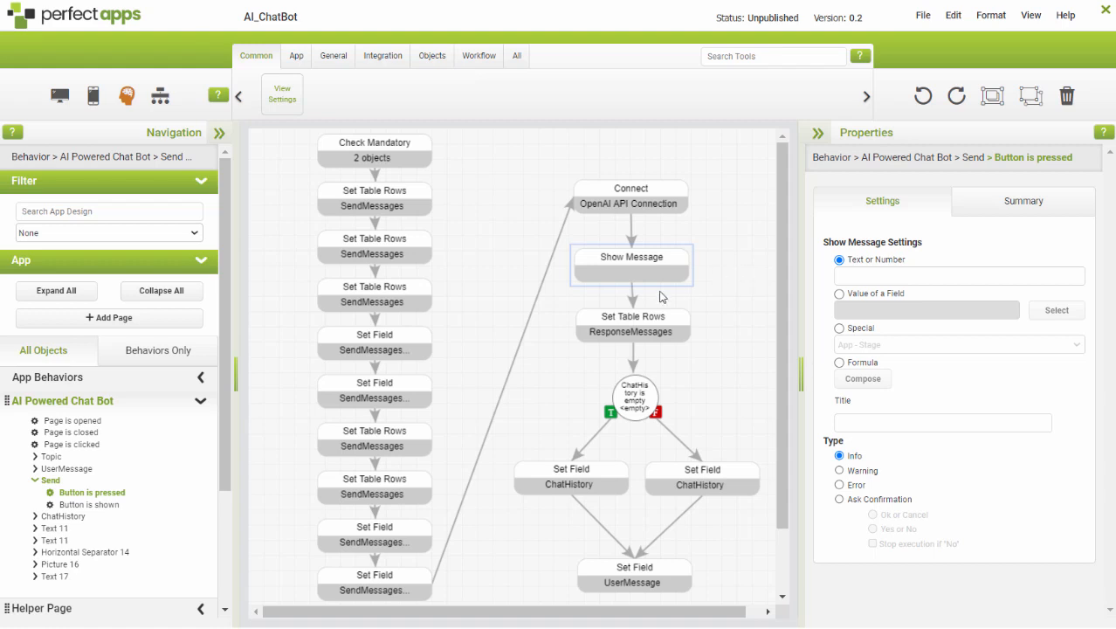
click(635, 322)
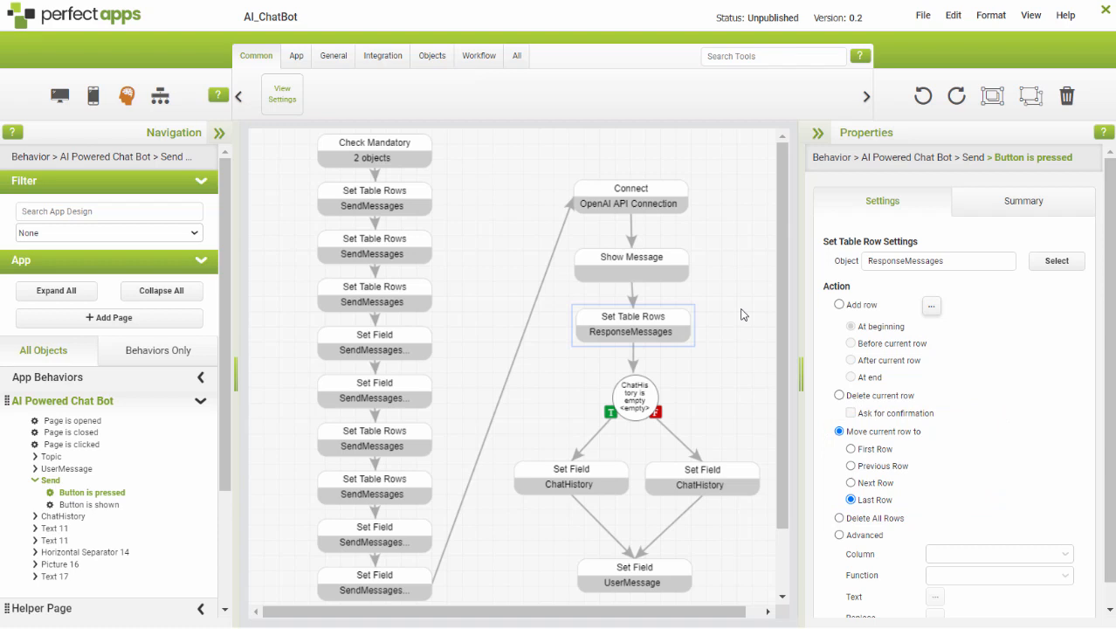
click(635, 391)
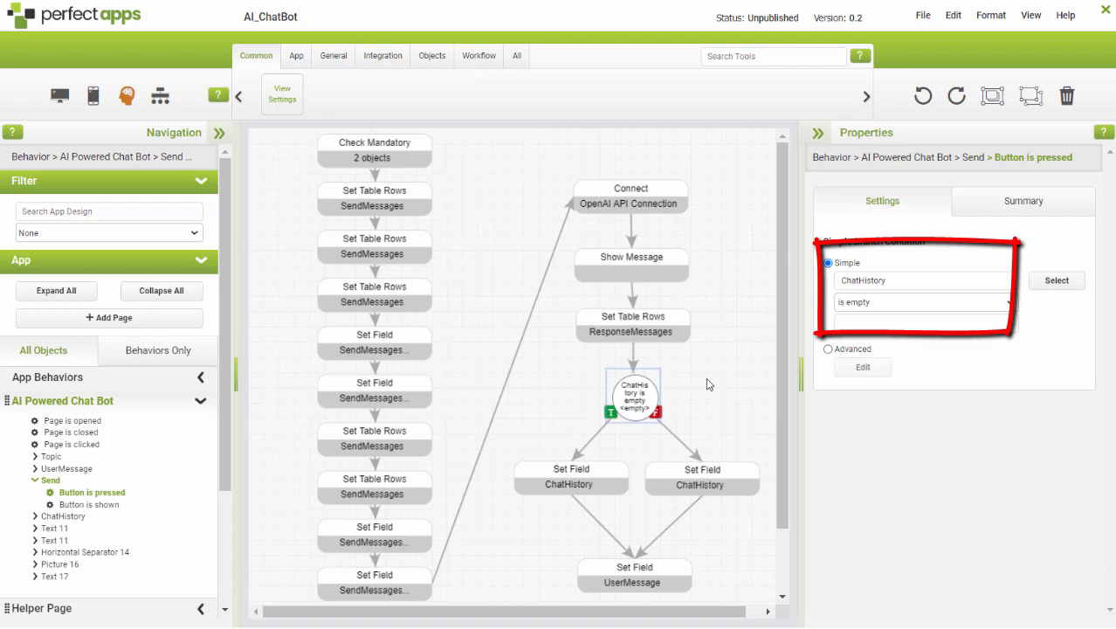
Examine the formulas of both ChatHistory Set Field commands below the branch and the settings of the UserMessage Set Field command.
click(552, 481)
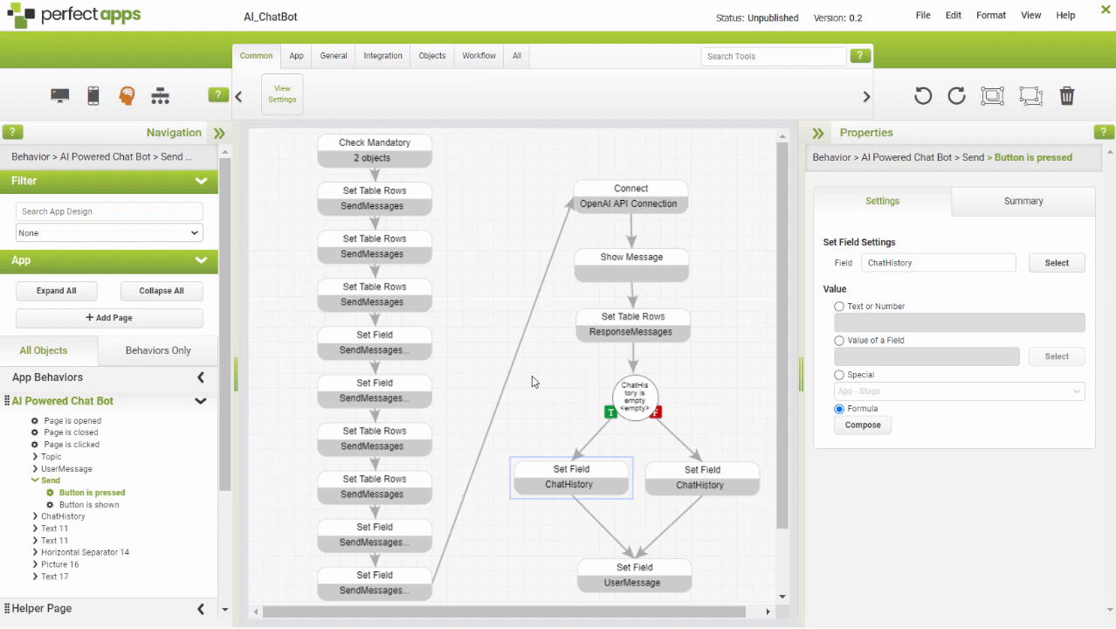
click(863, 424)
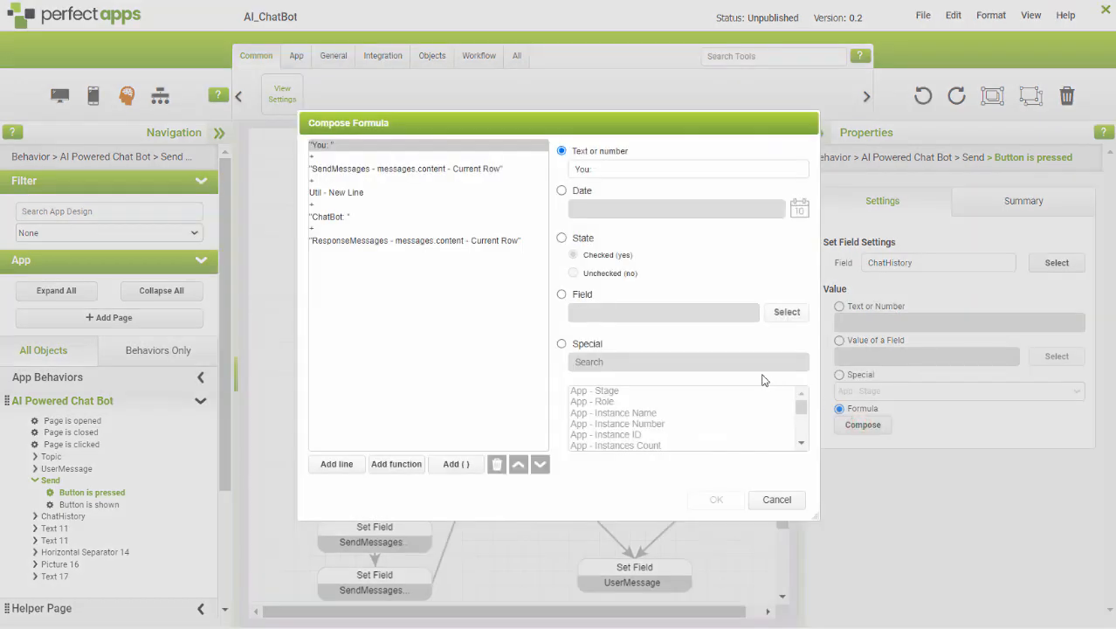
click(774, 500)
click(723, 479)
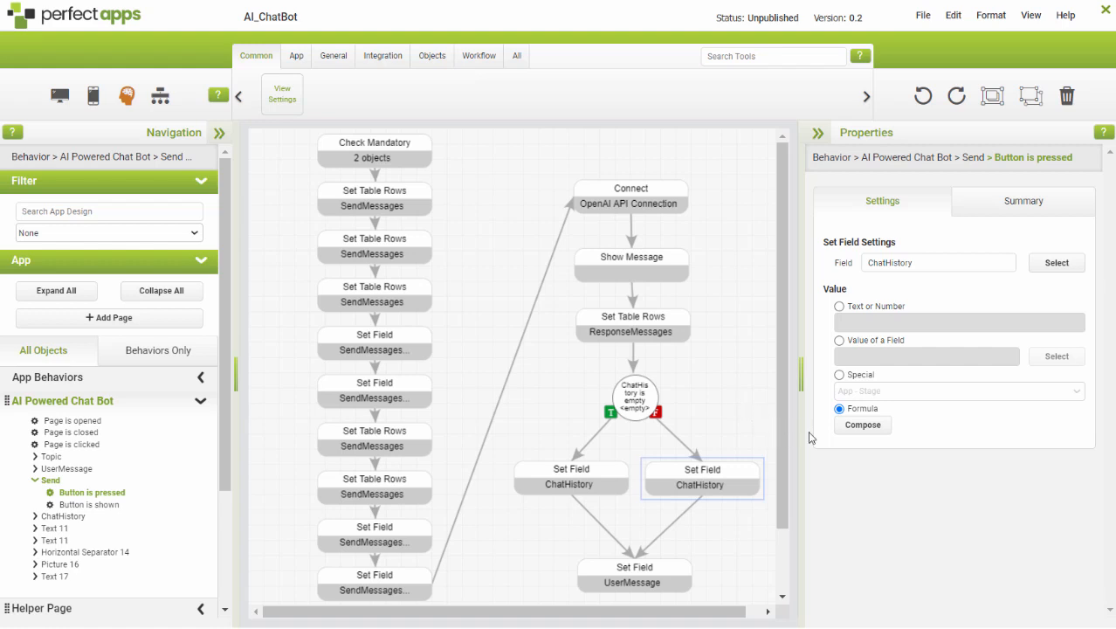
click(862, 426)
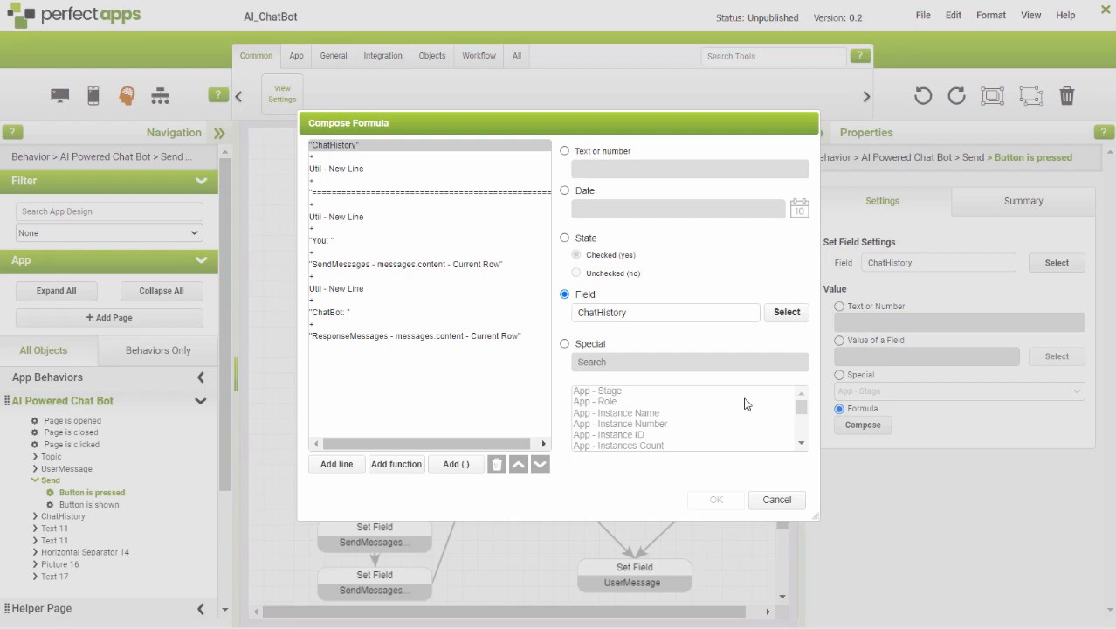
click(765, 498)
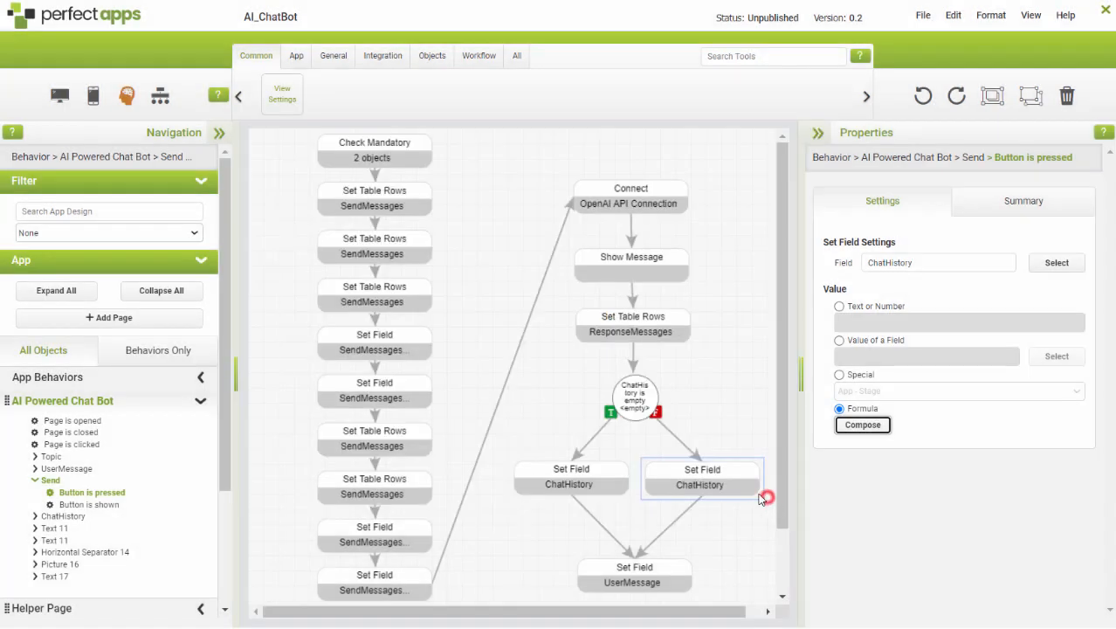
click(664, 576)
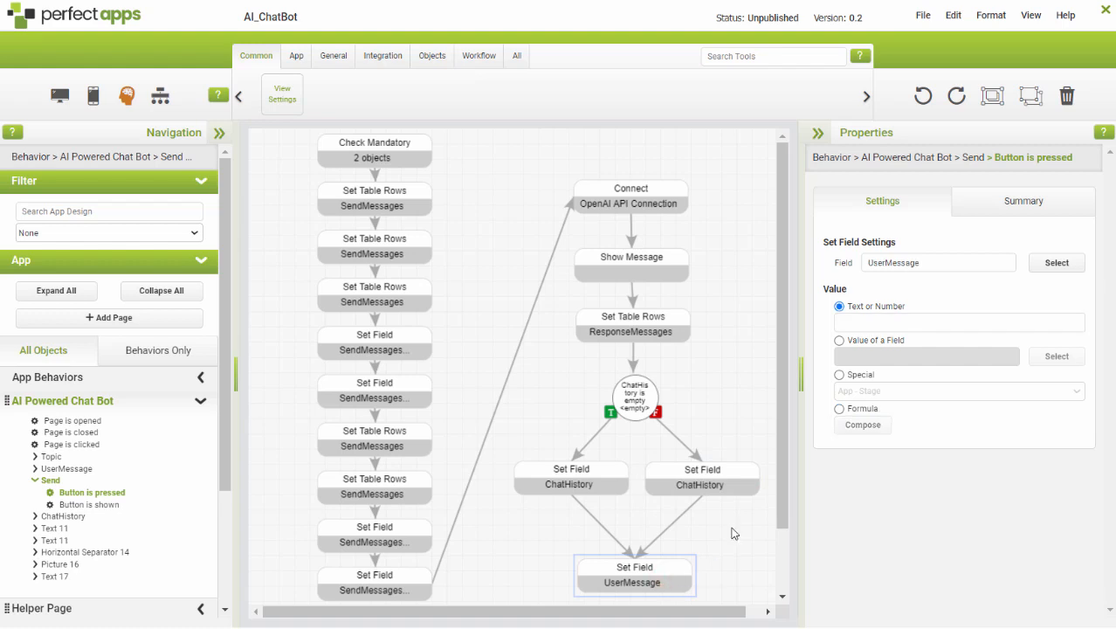